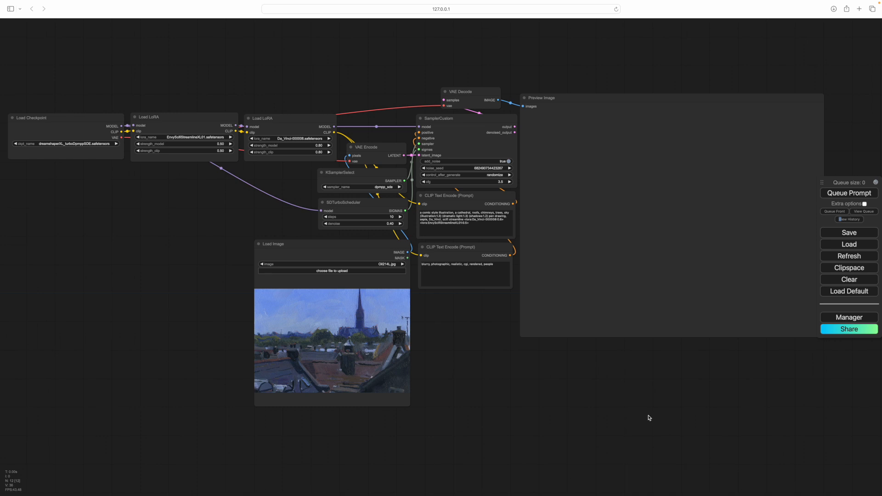
Examine the checkpoint loader and the two chained LoRA loaders, including their model files and strength values
drag(166, 299, 340, 353)
scroll(340, 354, up, 5)
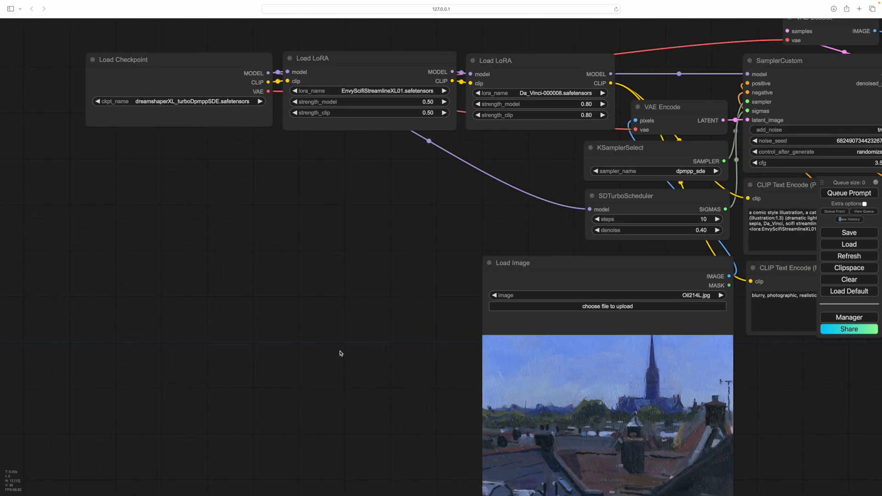
drag(372, 291, 358, 372)
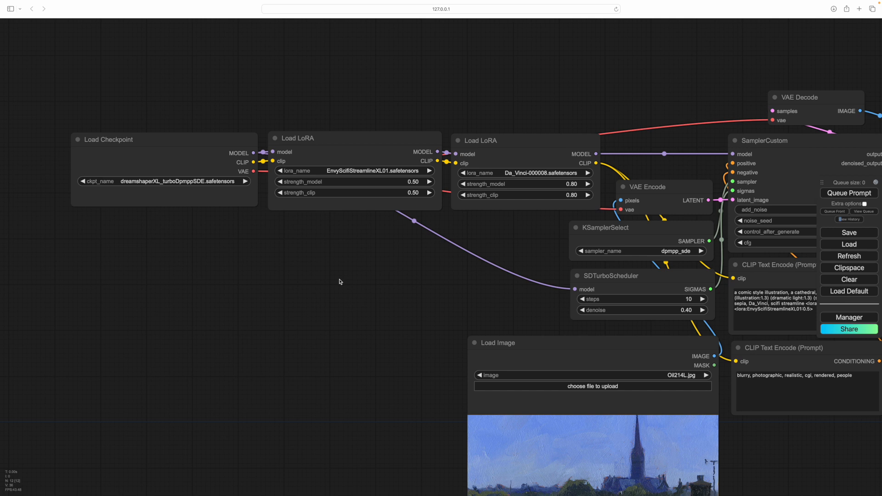
drag(356, 279, 315, 275)
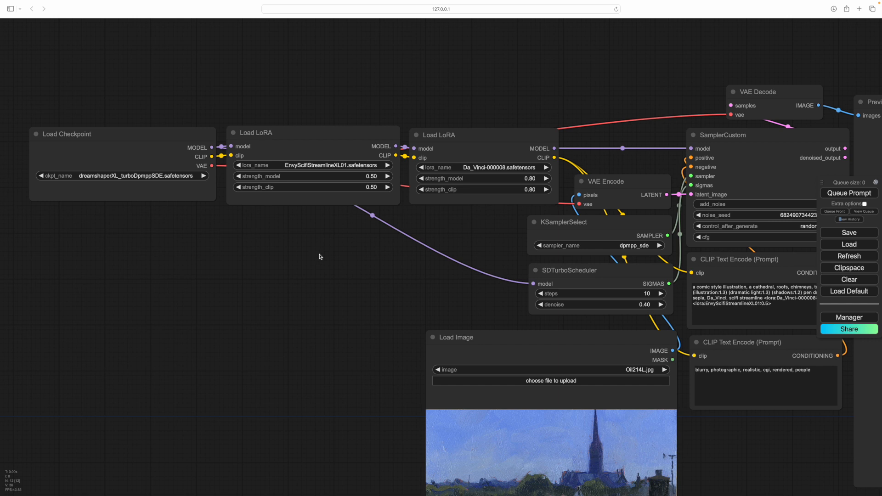
drag(320, 253, 303, 261)
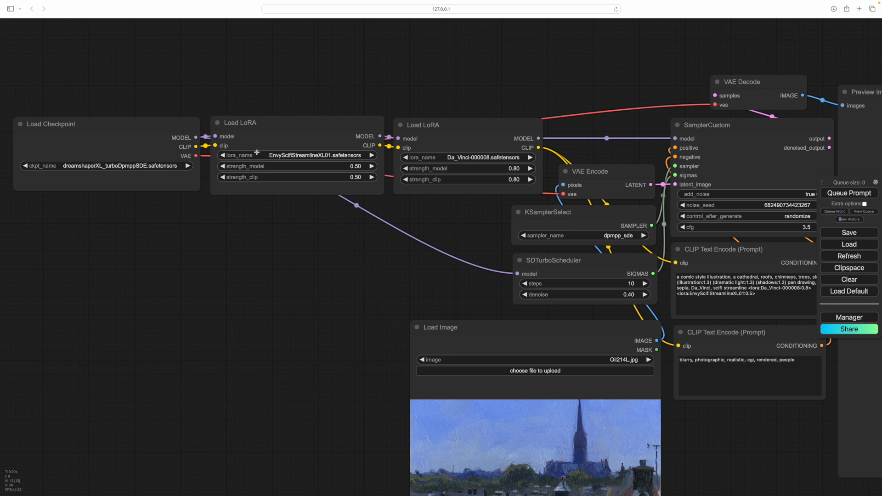
click(425, 286)
drag(426, 287, 309, 297)
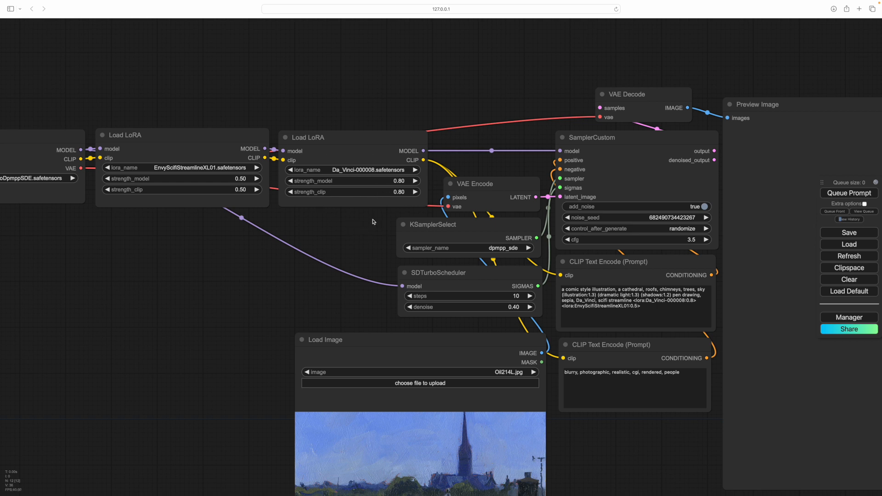
drag(360, 243, 524, 252)
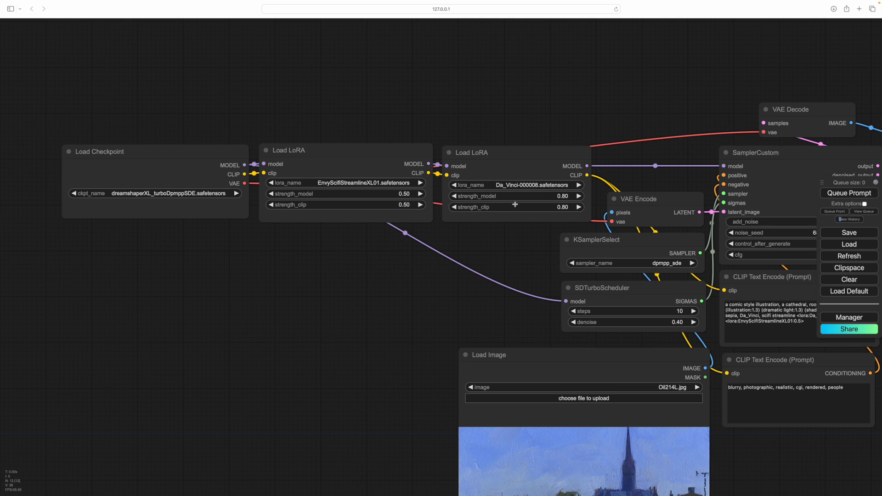
drag(512, 252, 416, 272)
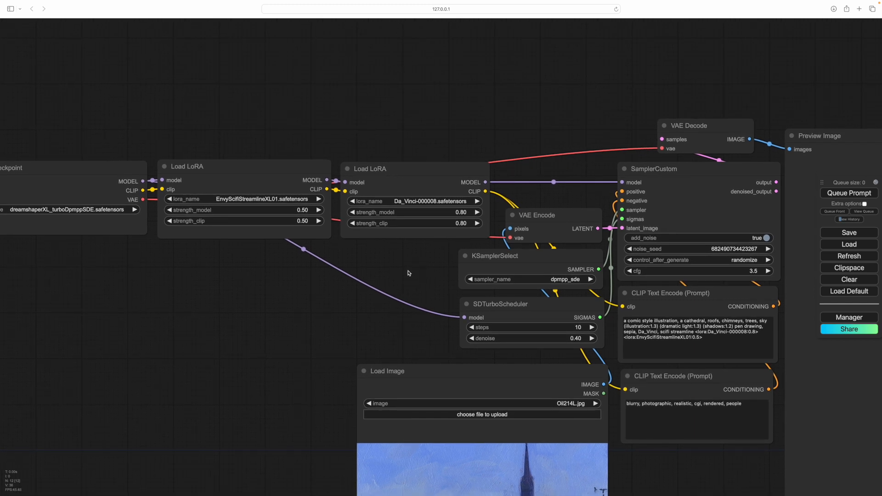
drag(275, 284, 280, 282)
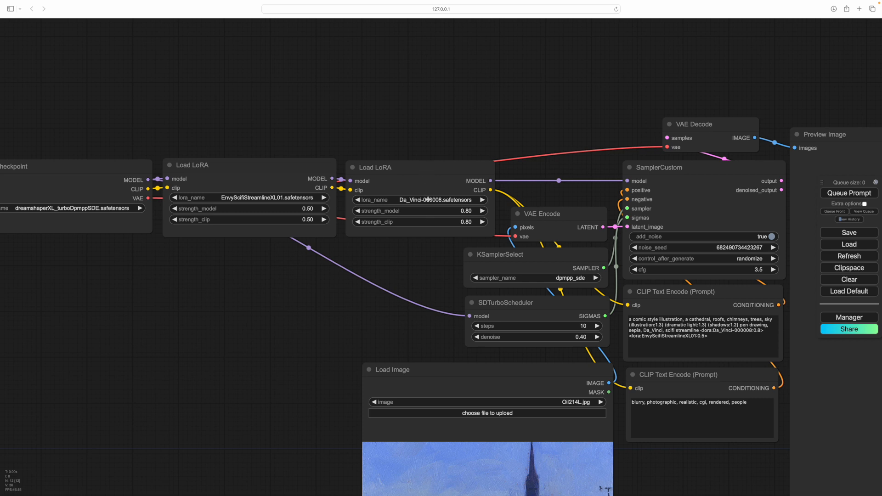
click(258, 166)
drag(257, 167, 258, 169)
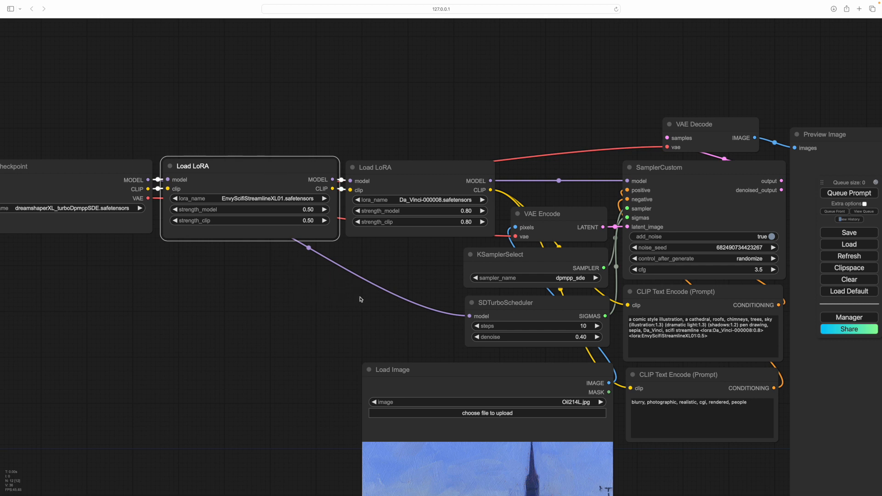
Examine the sampler and scheduler settings, the positive and negative prompts, the loaded source painting and the denoise value
drag(366, 303, 124, 246)
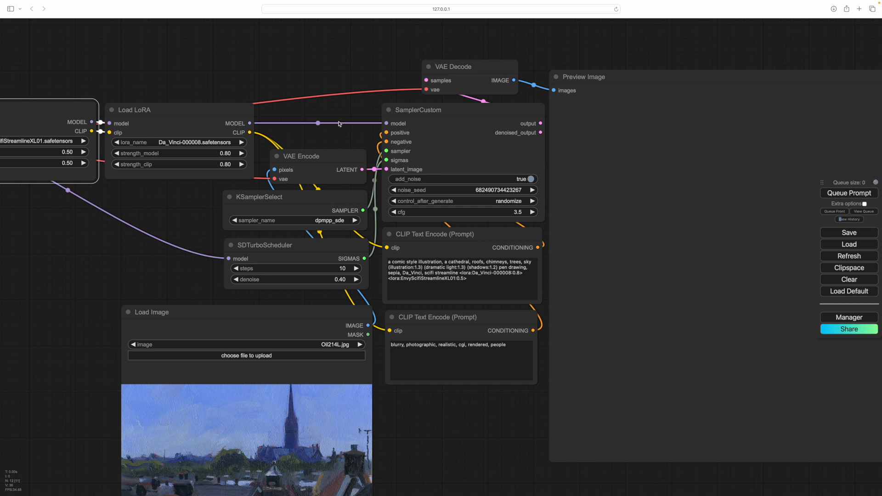
scroll(419, 388, down, 5)
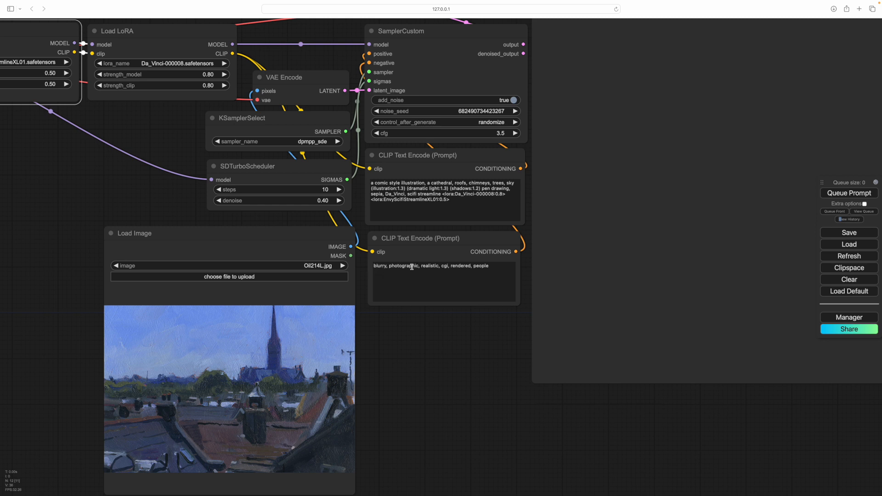
scroll(450, 267, down, 2)
scroll(403, 420, up, 5)
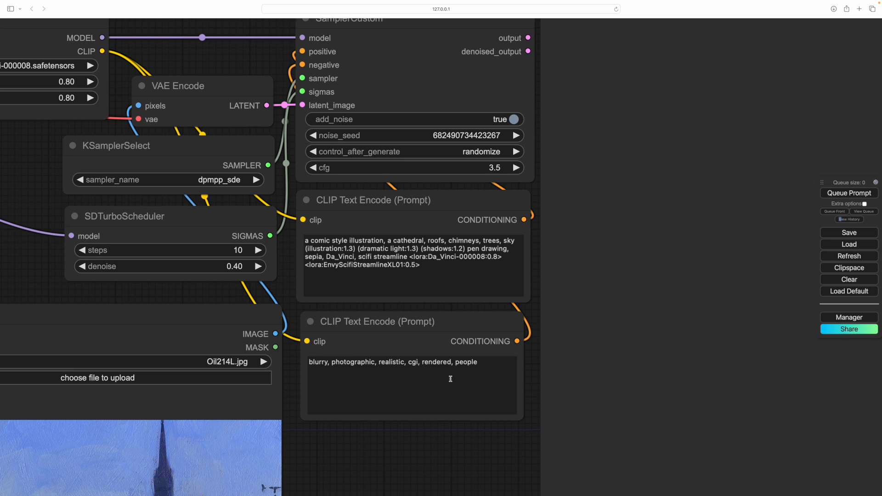
scroll(450, 378, down, 3)
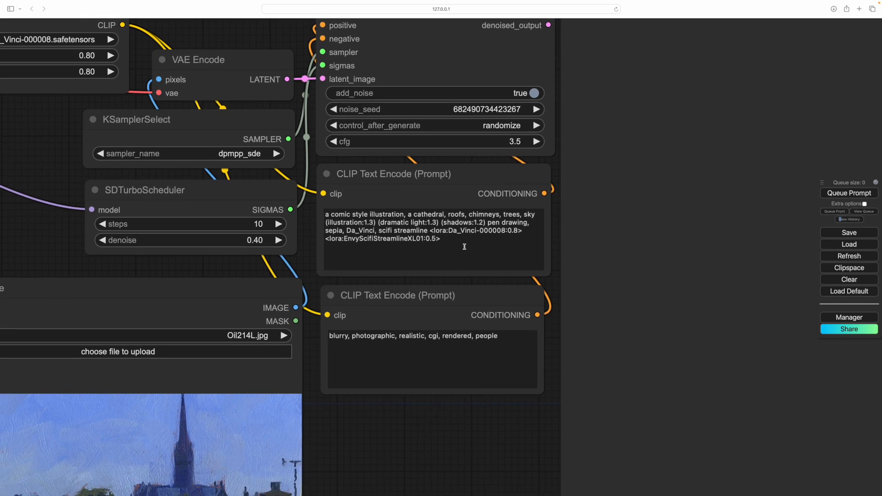
drag(354, 494, 475, 266)
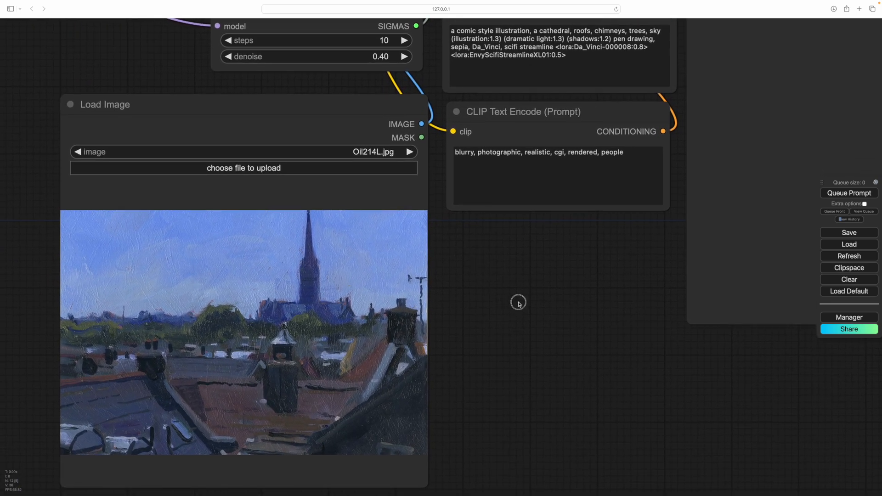
drag(517, 302, 565, 295)
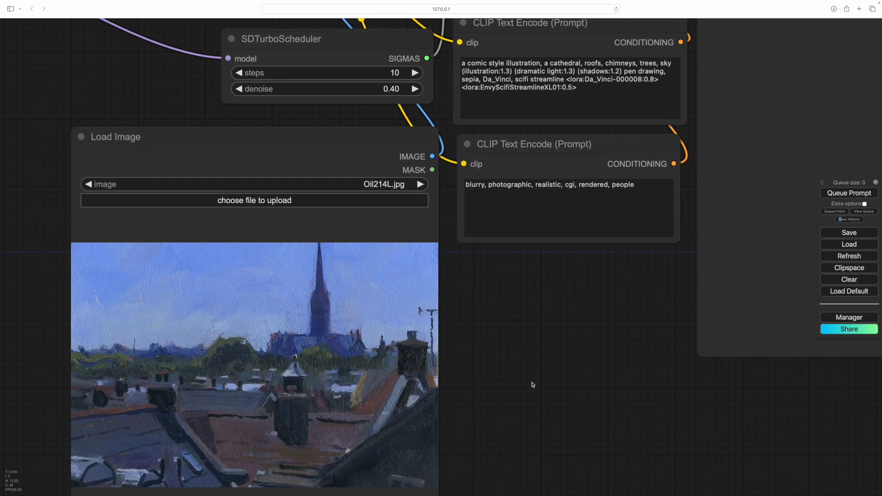
drag(533, 385, 535, 379)
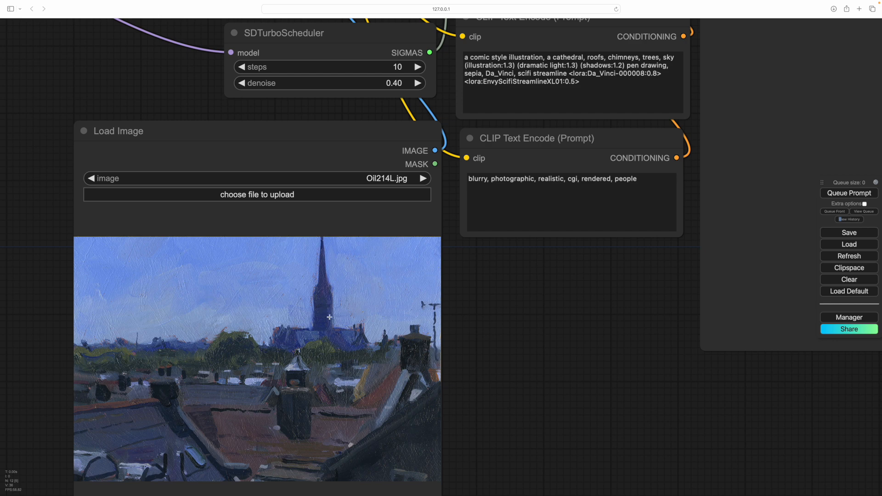
drag(560, 347, 477, 452)
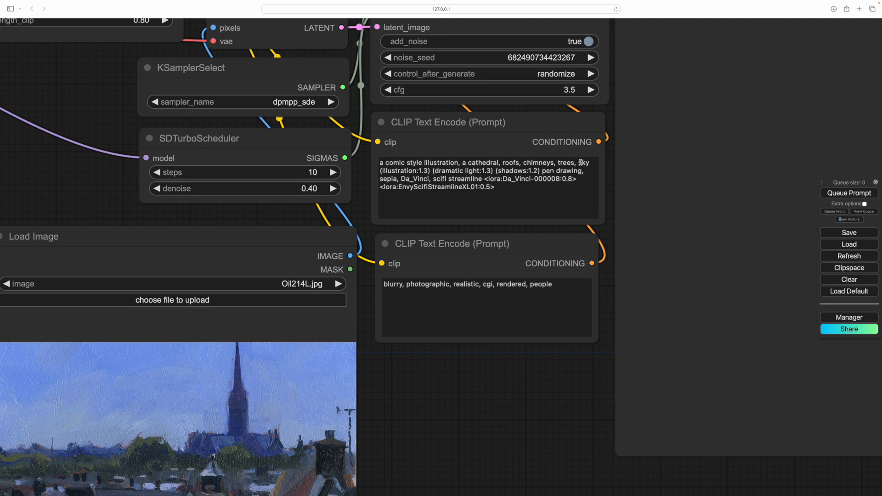
drag(90, 188, 146, 244)
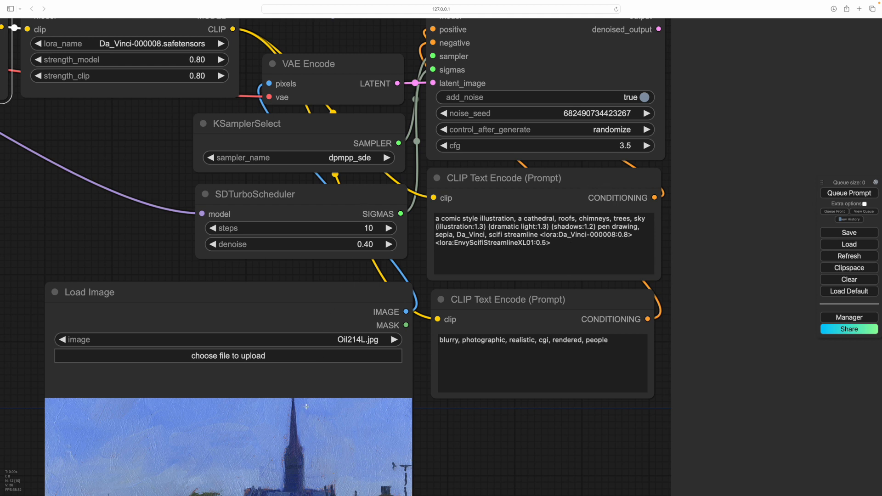
drag(482, 469, 483, 490)
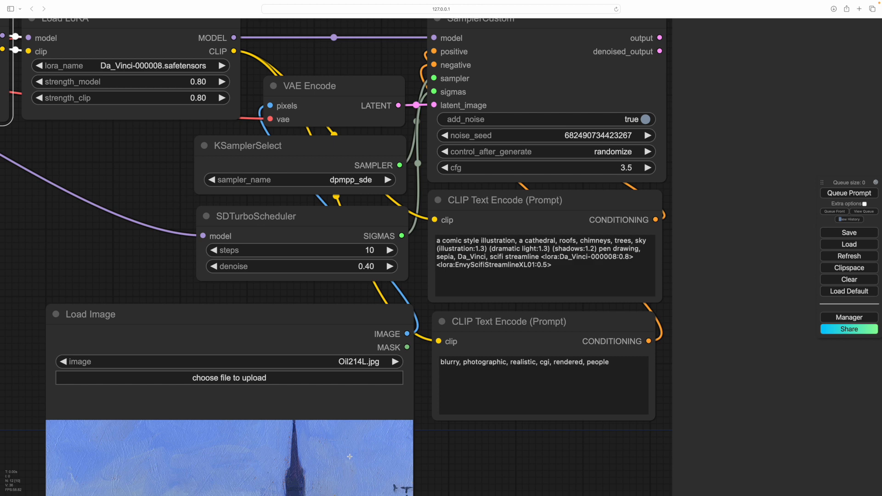
scroll(477, 458, down, 2)
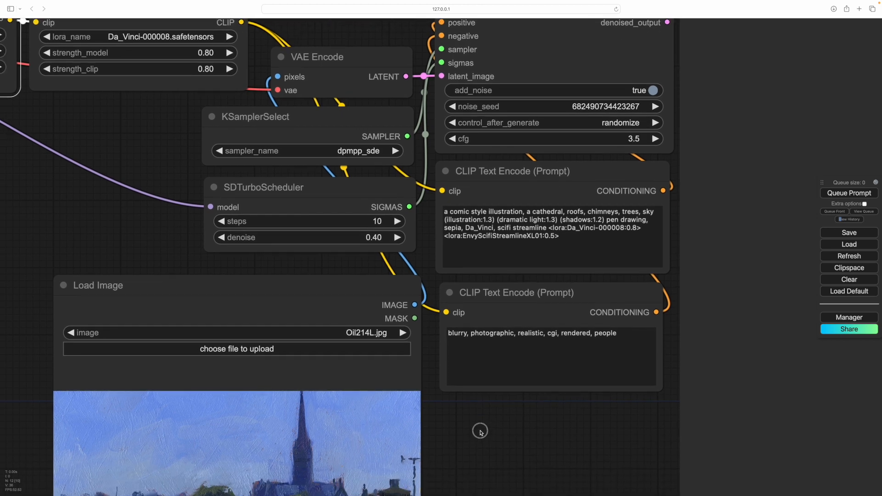
scroll(471, 430, down, 2)
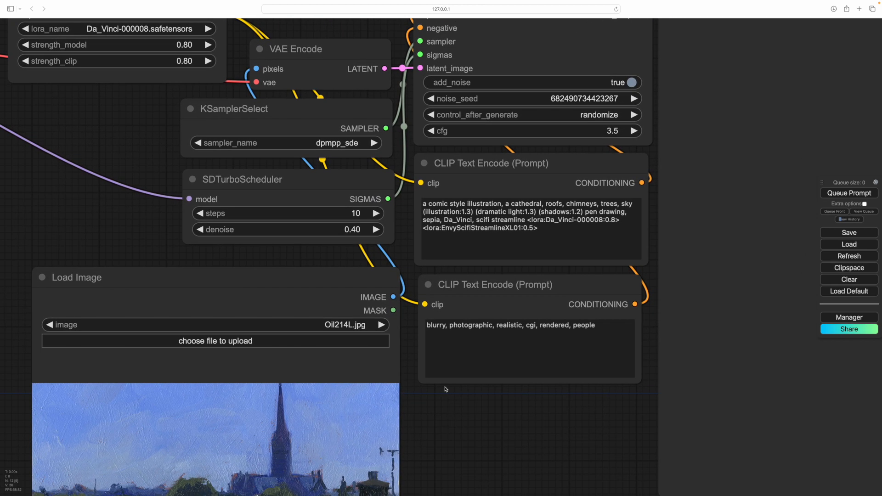
click(354, 230)
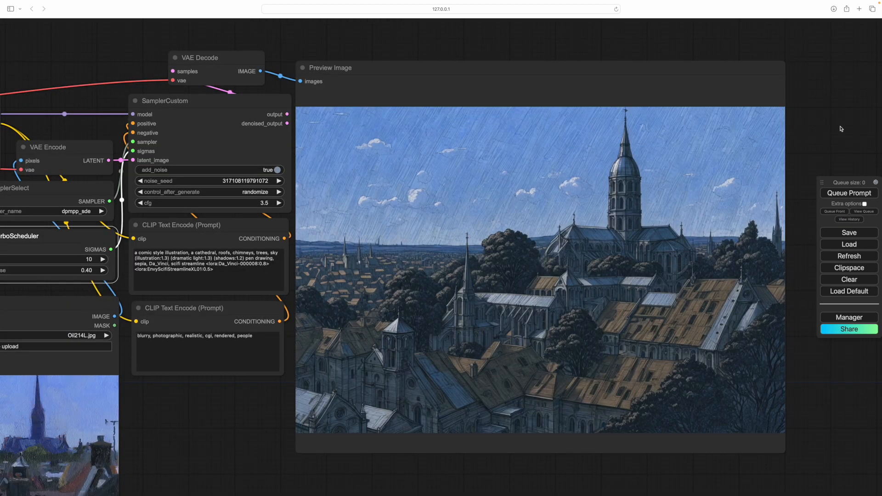
Inspect the generated cathedral illustration in the image preview, checking the sky, spire, roofs and trees alongside the prompts
scroll(781, 90, up, 2)
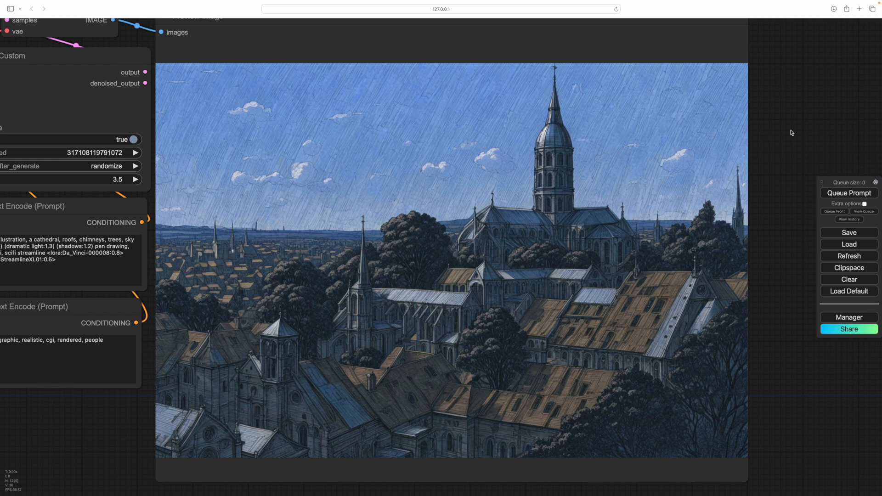
drag(792, 133, 804, 130)
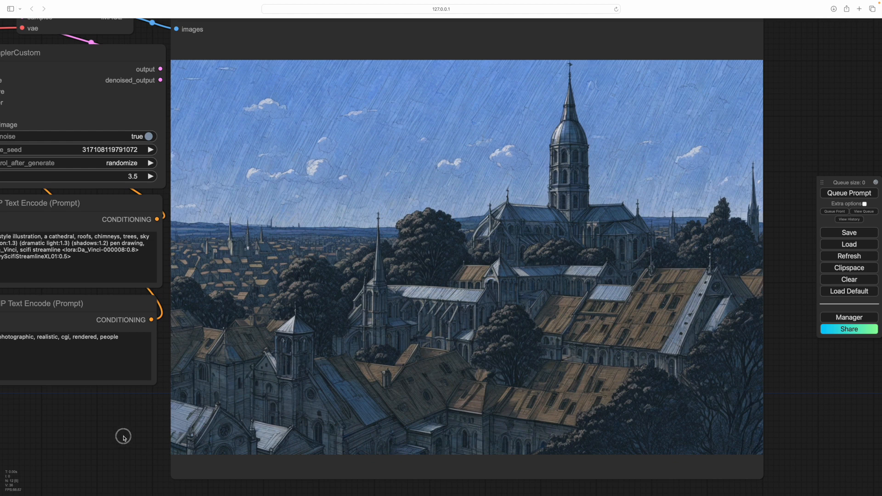
drag(122, 437, 126, 417)
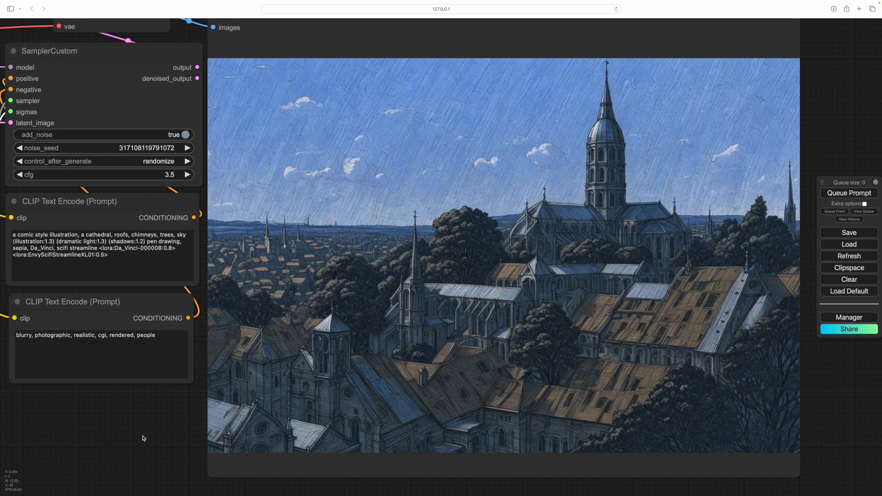
drag(143, 438, 123, 431)
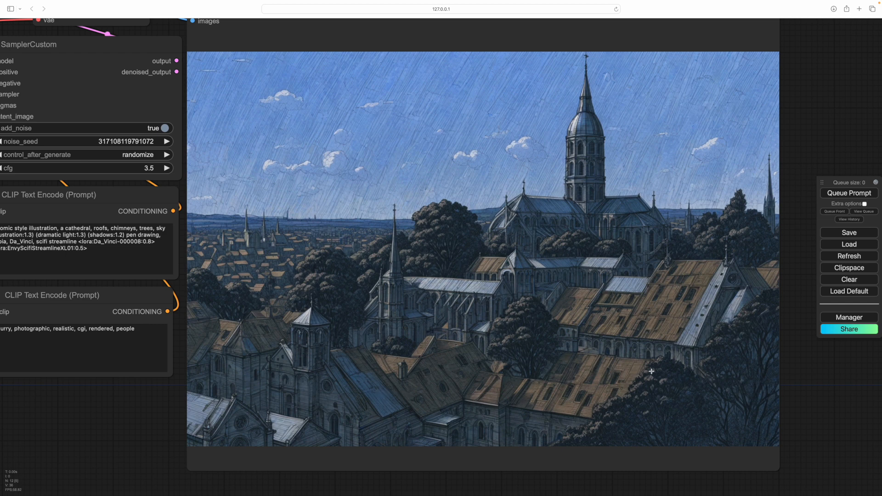
drag(809, 411, 799, 394)
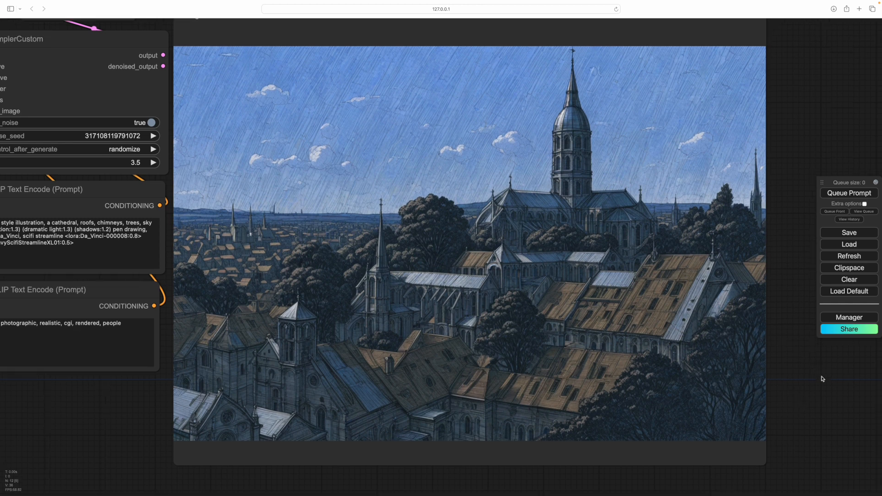
drag(821, 380, 841, 375)
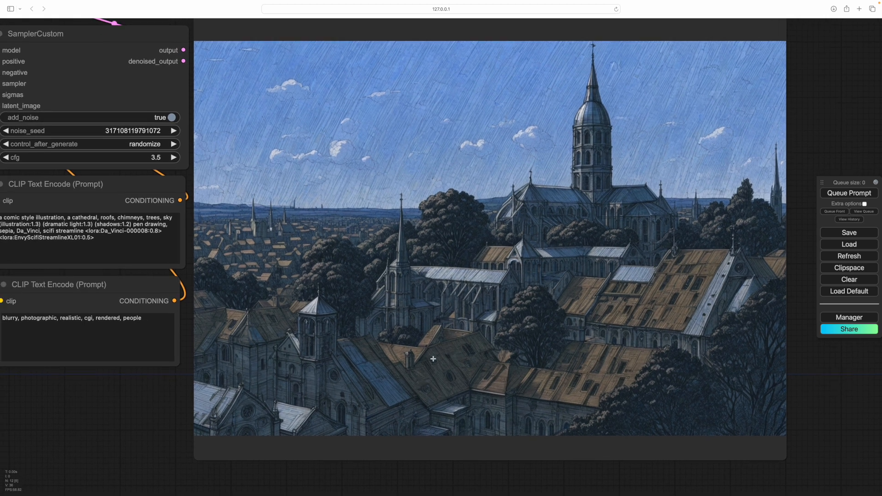
drag(145, 408, 153, 413)
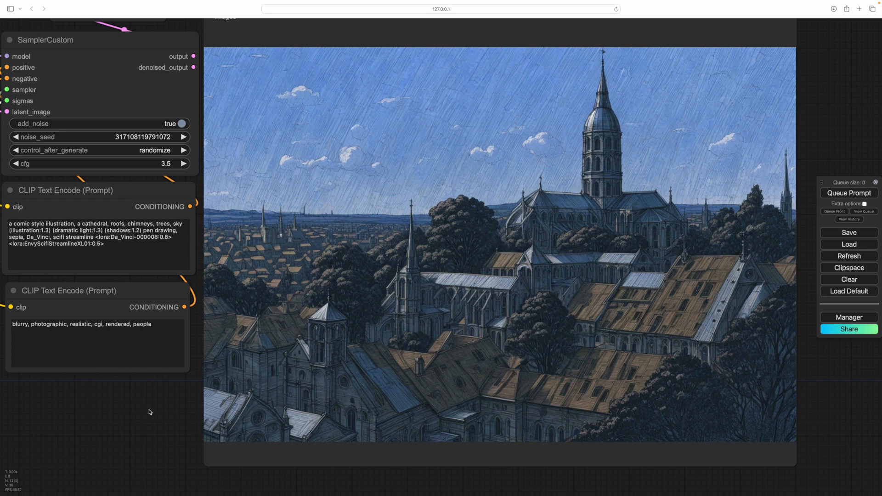
mouse_move(132, 408)
mouse_down()
mouse_move(193, 399)
mouse_move(197, 388)
mouse_move(199, 413)
mouse_move(220, 418)
mouse_move(143, 425)
mouse_move(141, 415)
mouse_up()
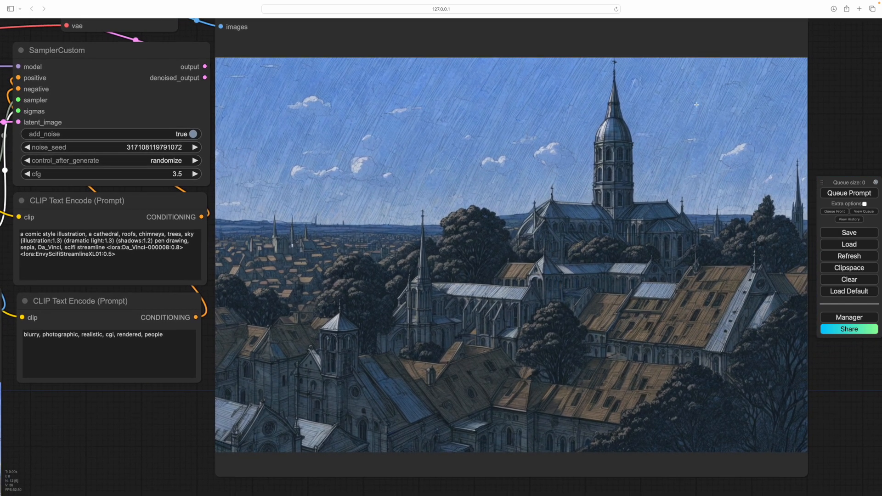
Add the word "clear" before "sky" in the positive prompt
drag(156, 403, 291, 423)
click(323, 255)
text(clear)
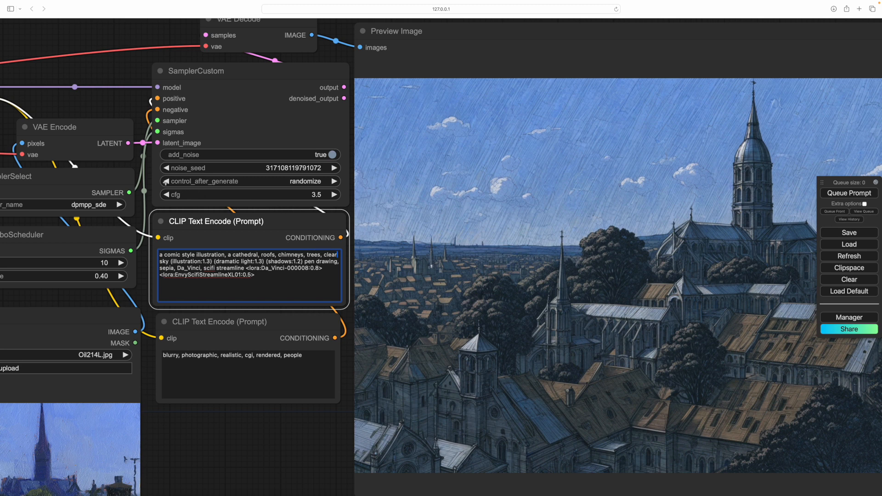
Set the sampler's control_after_generate option to fixed so the current noise seed is kept
click(166, 181)
click(166, 182)
click(166, 182)
drag(267, 445, 246, 442)
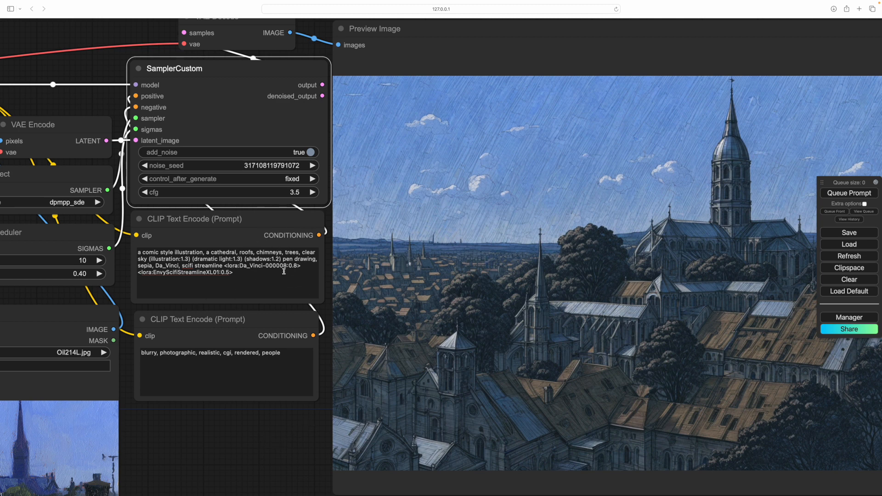
Queue a new generation with the revised positive prompt and the fixed seed
drag(246, 425, 502, 261)
drag(416, 316, 81, 425)
drag(826, 379, 823, 386)
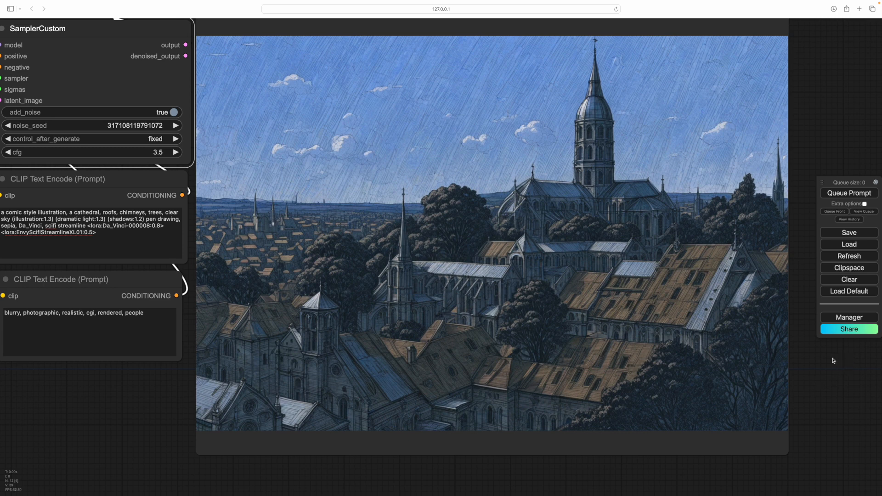
drag(839, 372, 823, 382)
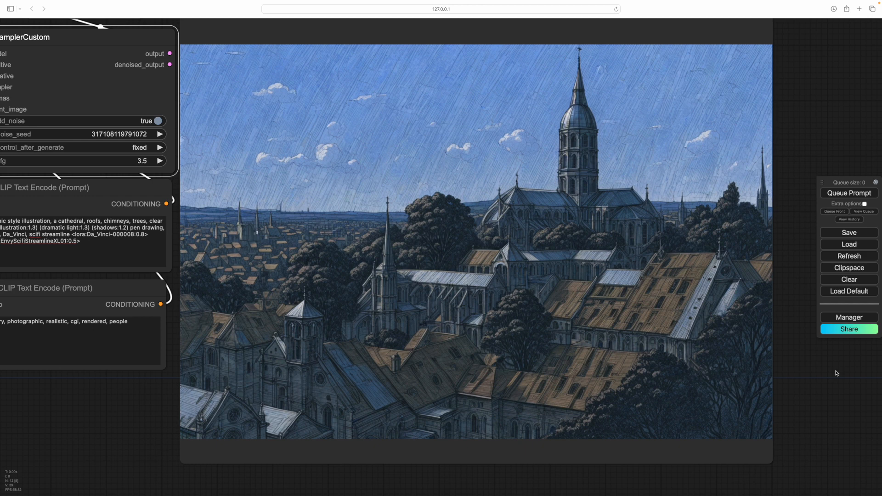
click(848, 193)
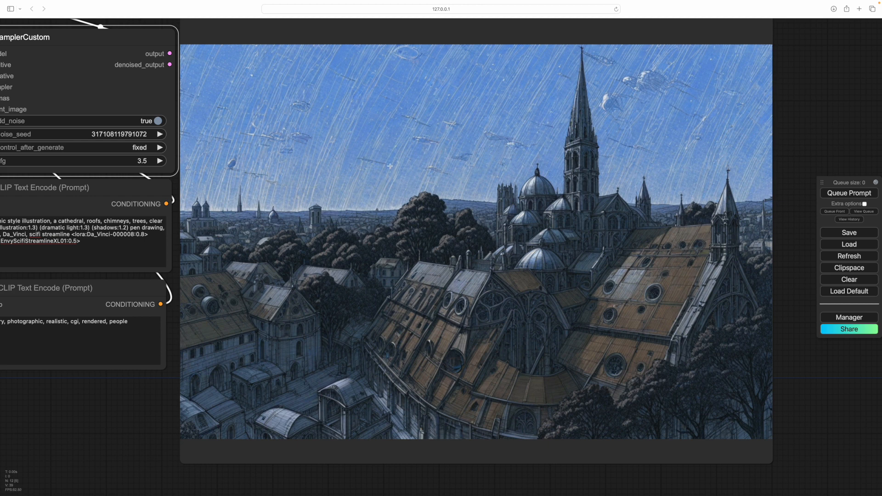
Set the SDTurboScheduler denoise to 0.35
drag(130, 405, 205, 407)
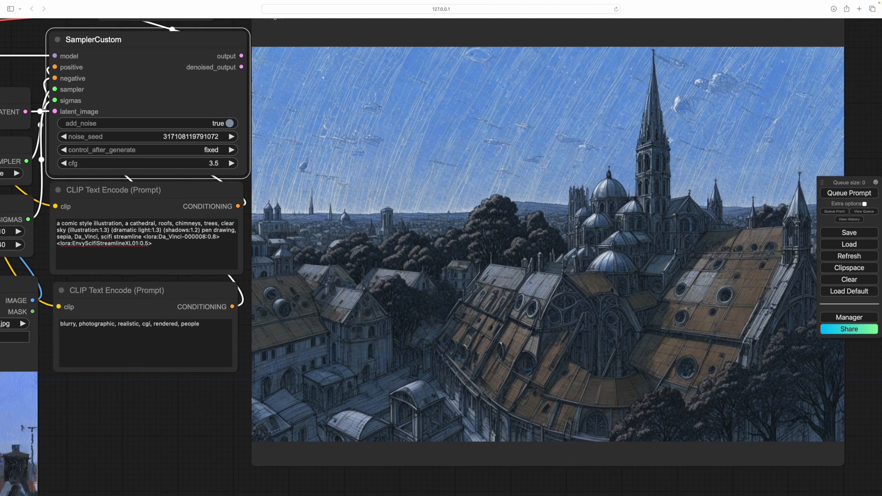
drag(172, 445, 511, 423)
drag(494, 427, 432, 439)
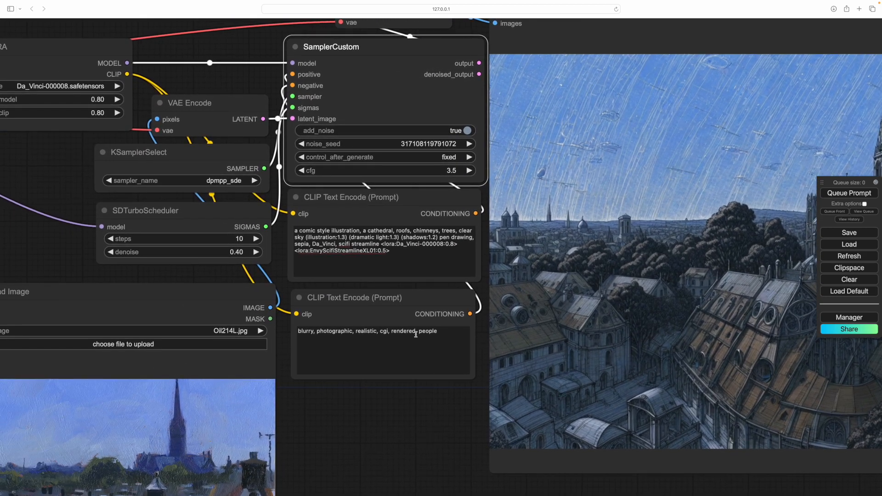
click(237, 252)
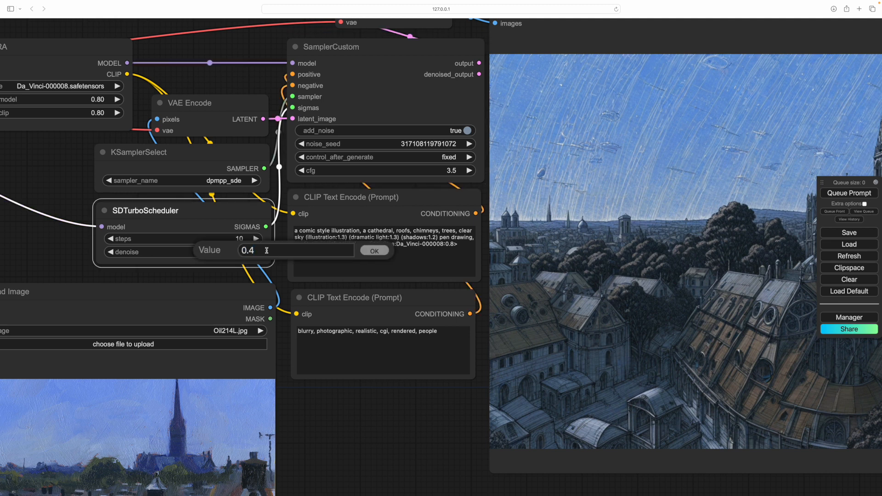
key(BackSpace)
text(35)
key(Return)
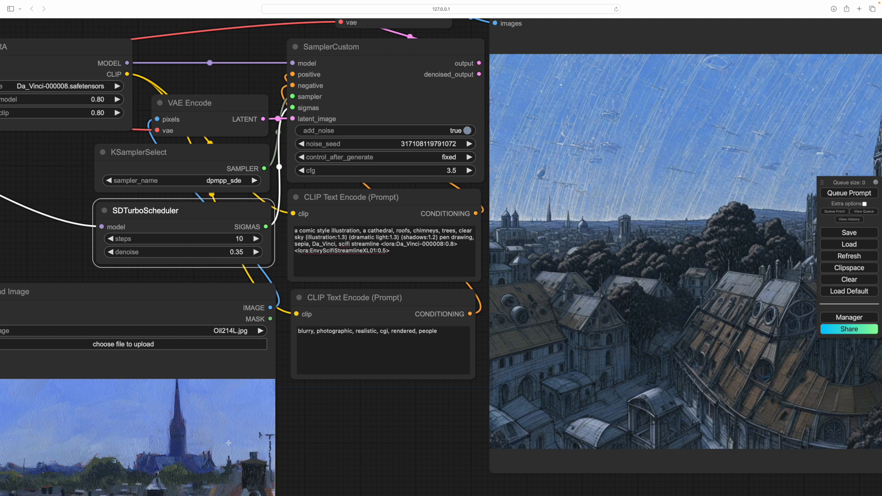
Compare the loaded oil painting with the generated illustration, examining the cathedral, rooftops, chimneys and trees
mouse_move(341, 449)
mouse_down()
mouse_move(506, 289)
mouse_move(657, 243)
mouse_up()
scroll(653, 281, up, 4)
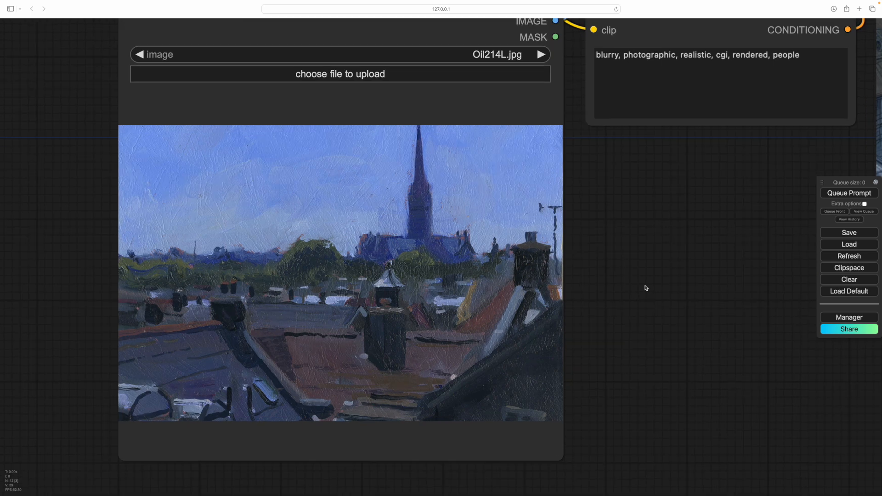
scroll(661, 297, down, 3)
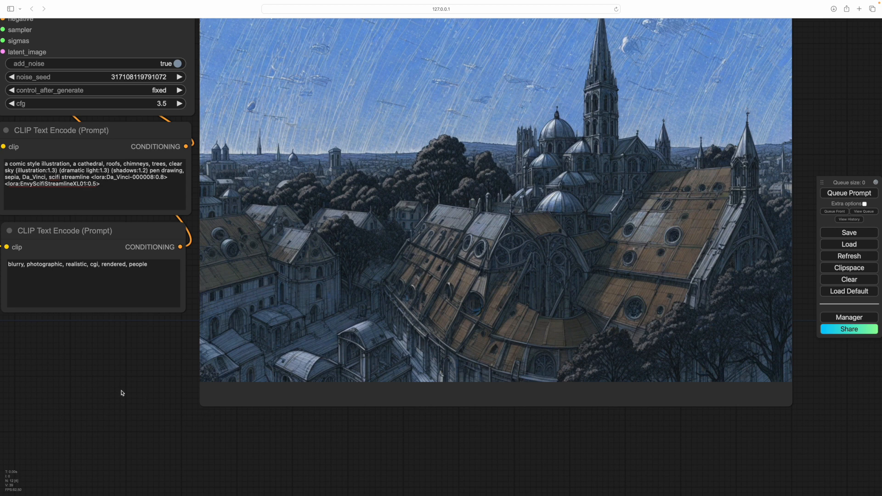
drag(122, 393, 561, 290)
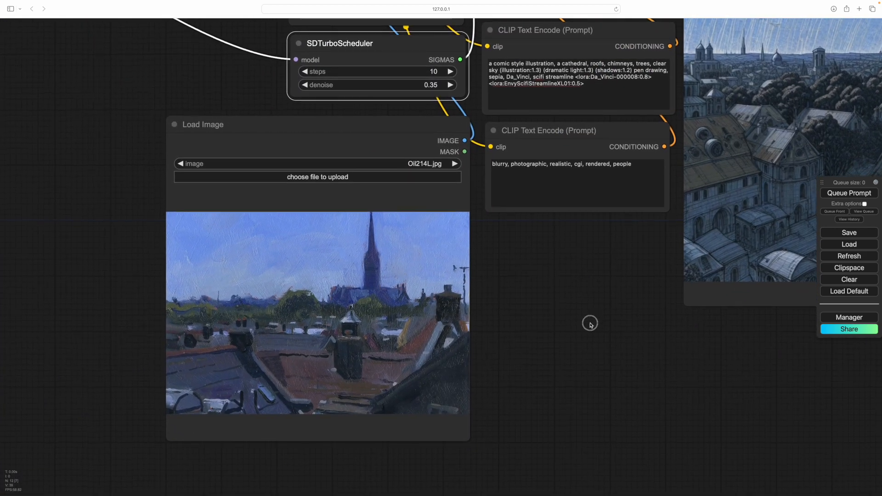
drag(588, 321, 553, 283)
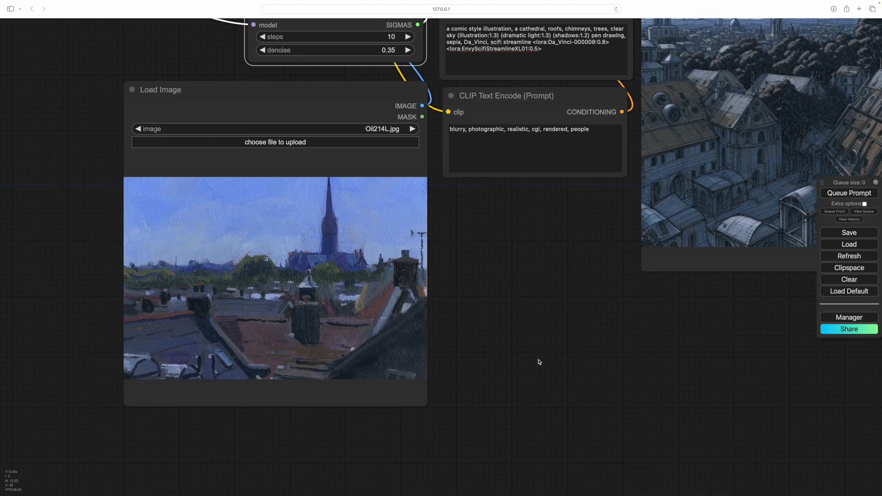
drag(657, 381, 170, 491)
drag(805, 364, 843, 368)
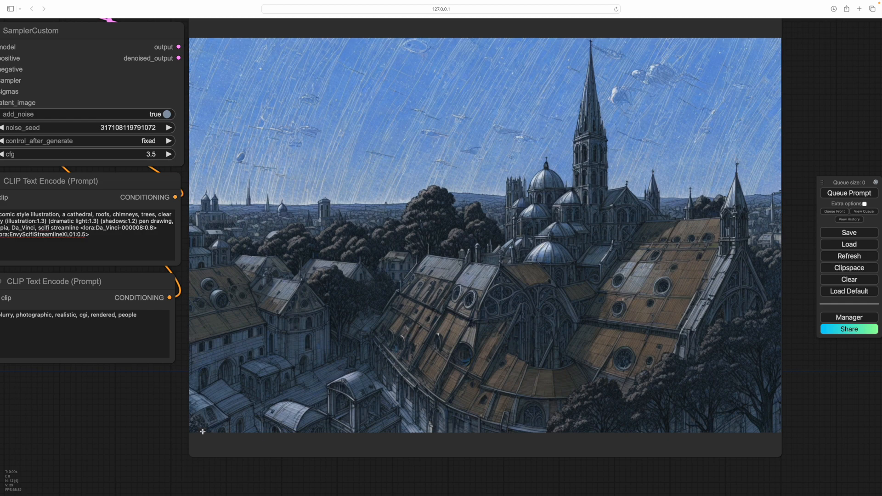
mouse_move(123, 415)
mouse_down()
mouse_move(452, 443)
mouse_move(613, 439)
mouse_move(652, 390)
mouse_move(679, 457)
mouse_move(705, 475)
mouse_move(715, 461)
mouse_move(677, 454)
mouse_move(632, 477)
mouse_move(416, 387)
mouse_move(234, 384)
mouse_move(233, 441)
mouse_move(127, 433)
mouse_move(289, 457)
mouse_move(110, 427)
mouse_move(124, 433)
mouse_up()
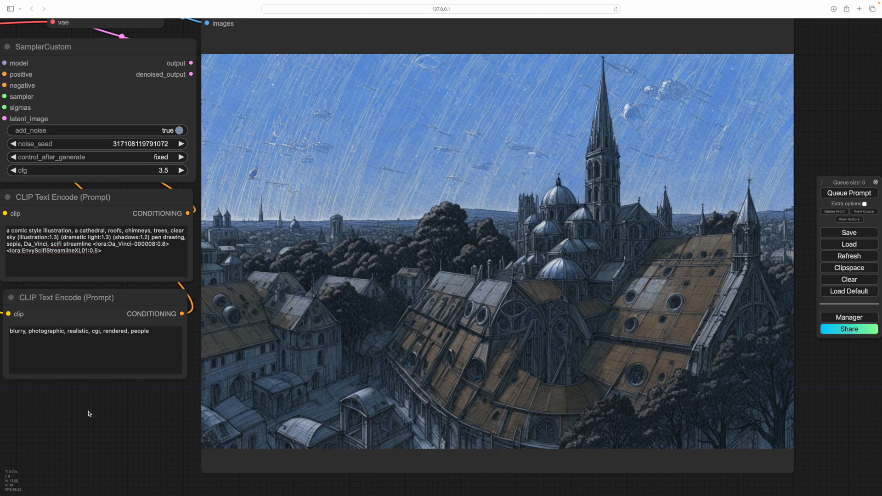
mouse_move(84, 417)
mouse_down()
mouse_move(461, 455)
mouse_move(79, 408)
mouse_up()
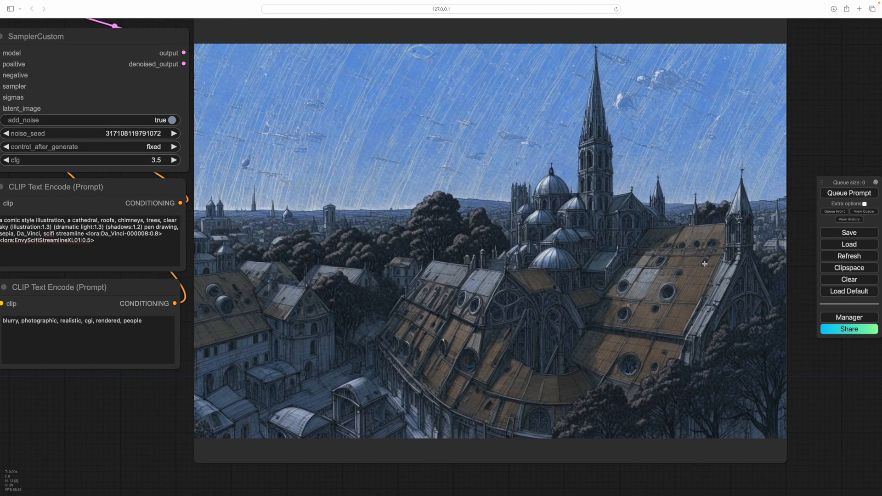
drag(823, 375, 817, 387)
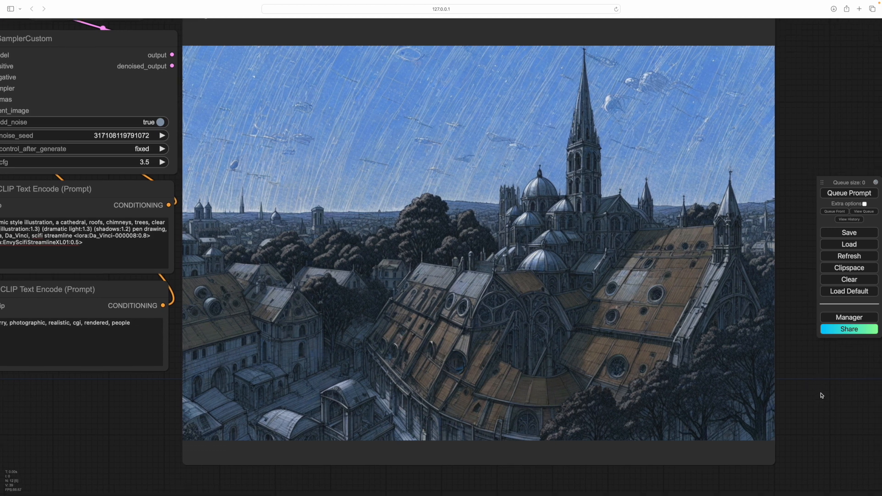
drag(817, 390, 823, 395)
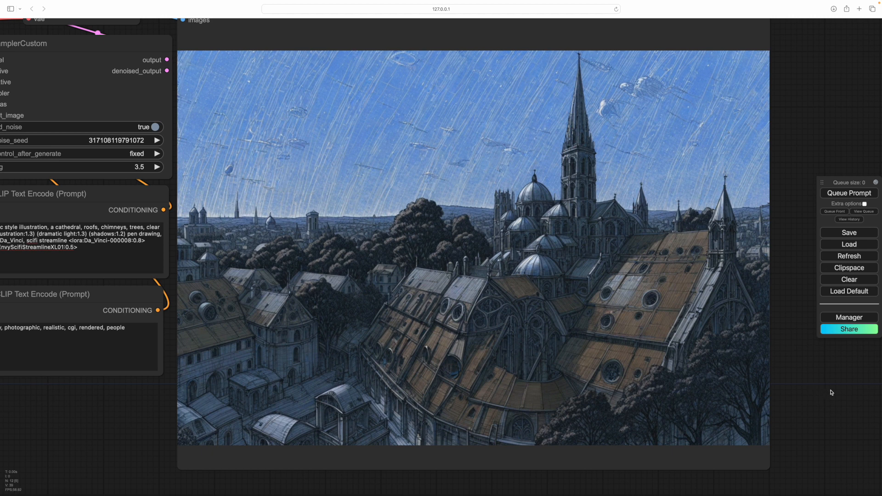
Queue a new generation with the 0.35 denoise and the fixed noise seed
drag(154, 406, 502, 345)
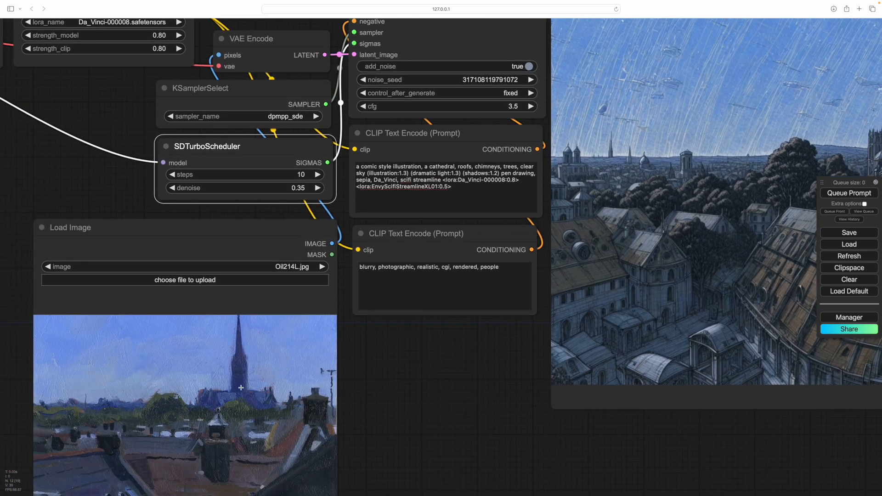
drag(418, 411, 239, 436)
drag(571, 475, 352, 472)
drag(759, 420, 818, 415)
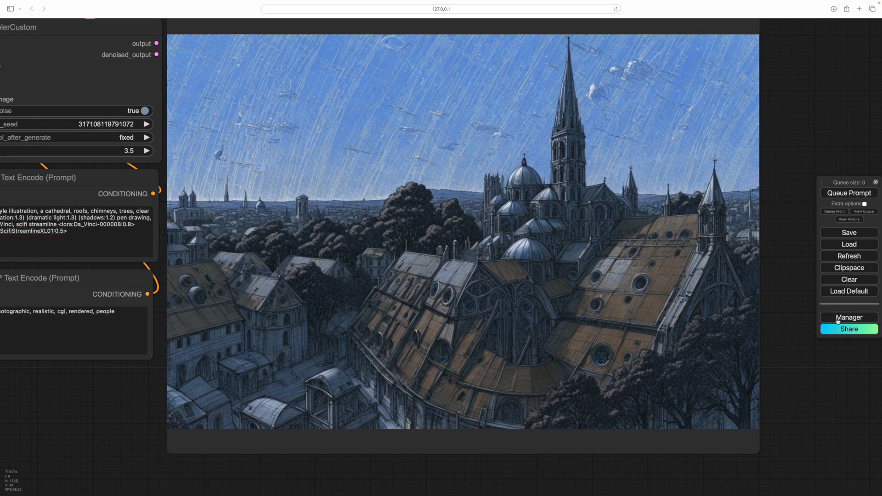
click(849, 193)
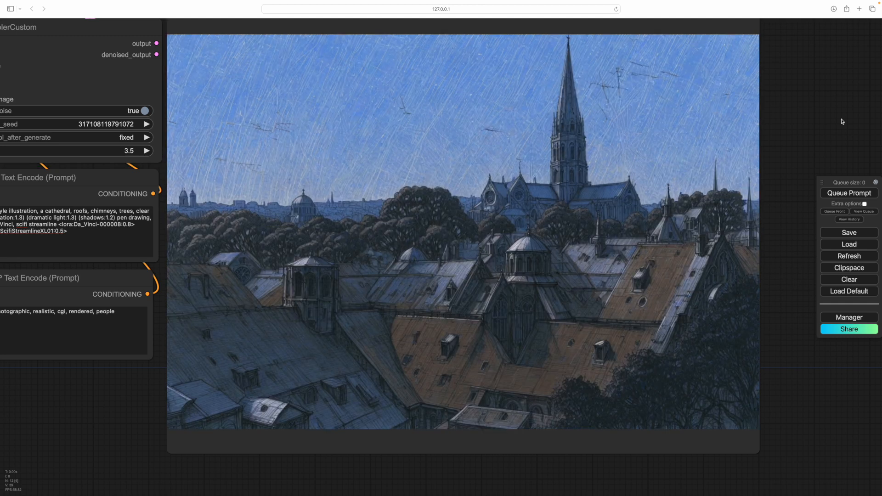
Examine how closely the new illustration follows the source painting's composition, checking the spire, skyline, roofs and chimneys
mouse_move(809, 140)
mouse_down()
mouse_move(806, 152)
mouse_move(799, 147)
mouse_up()
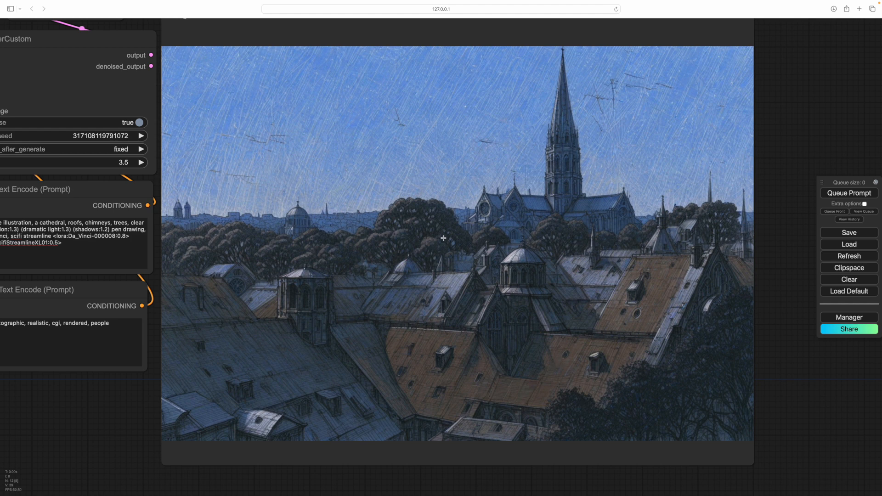
drag(119, 409, 558, 283)
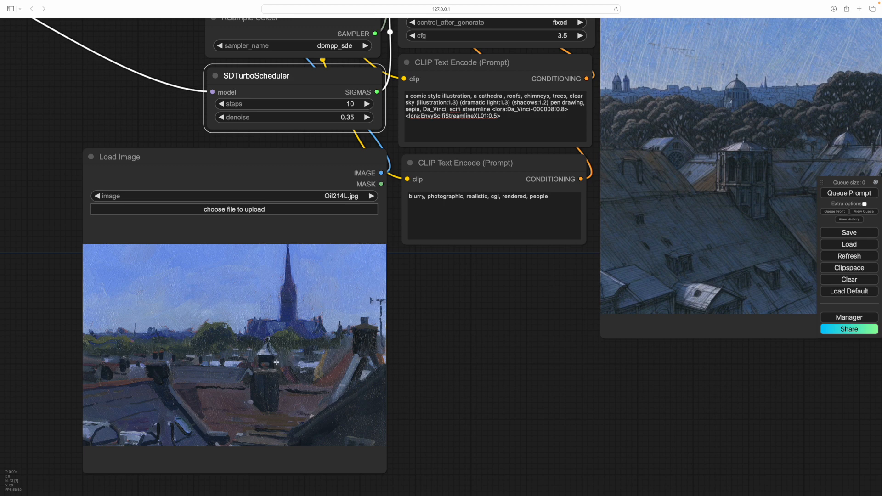
drag(528, 394, 198, 402)
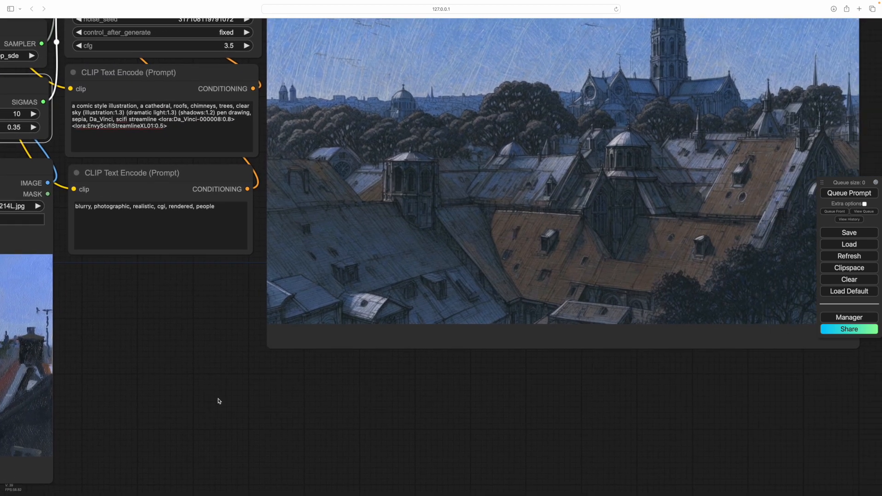
drag(468, 410, 532, 465)
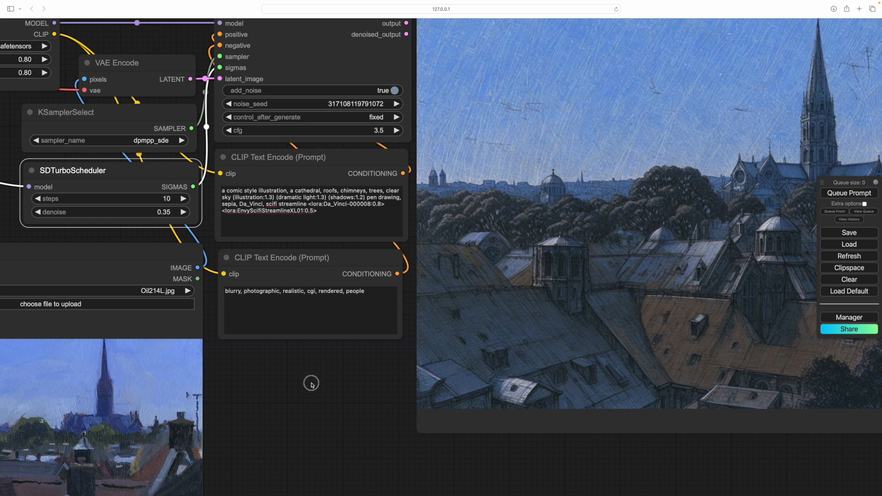
drag(311, 379, 312, 255)
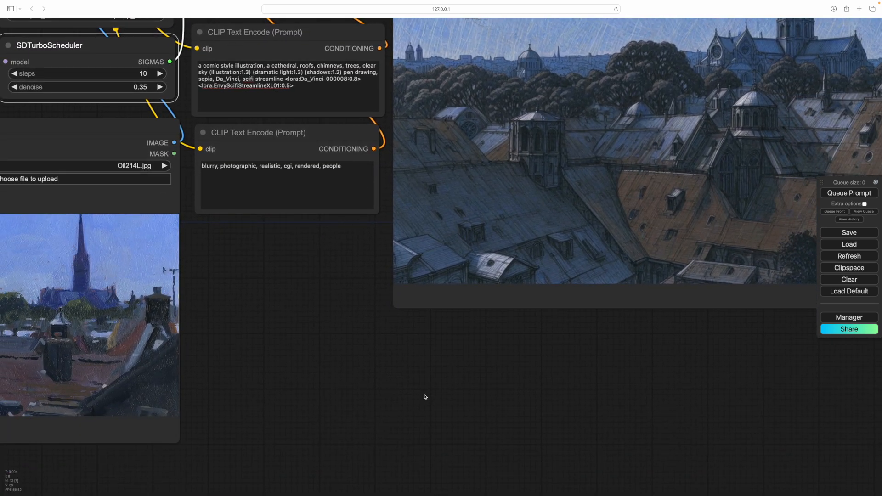
drag(423, 398, 354, 447)
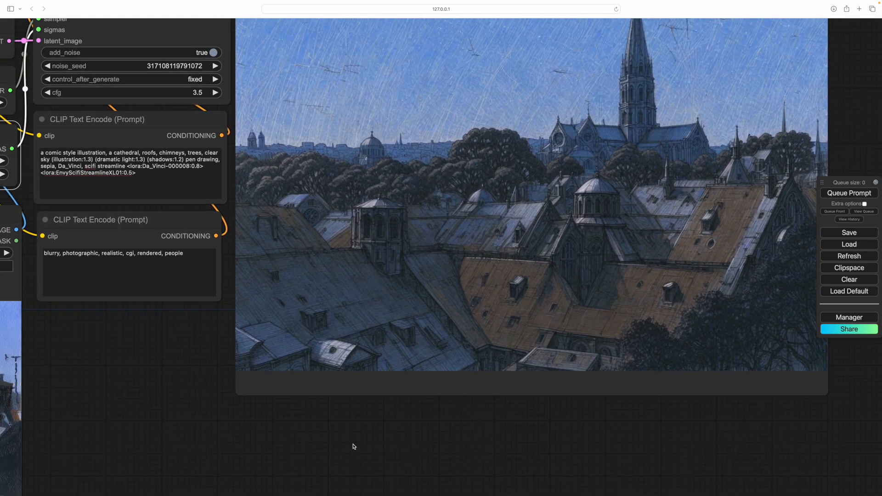
drag(166, 358, 138, 399)
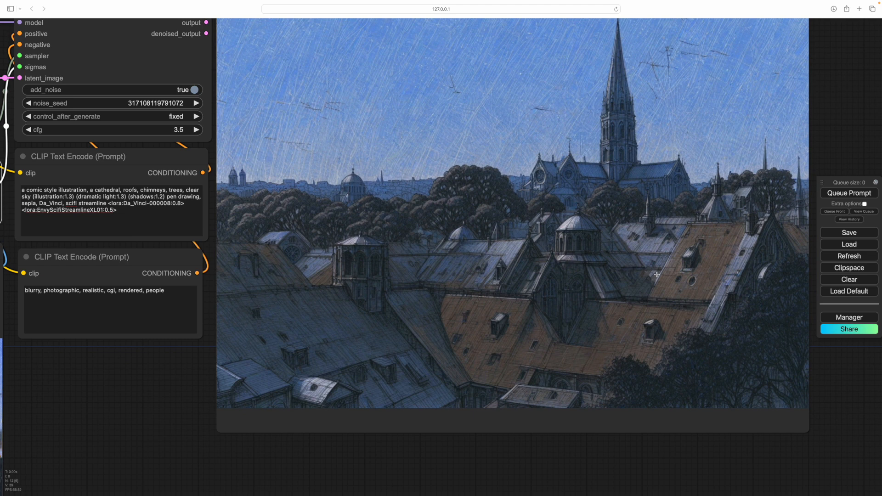
drag(490, 456, 667, 418)
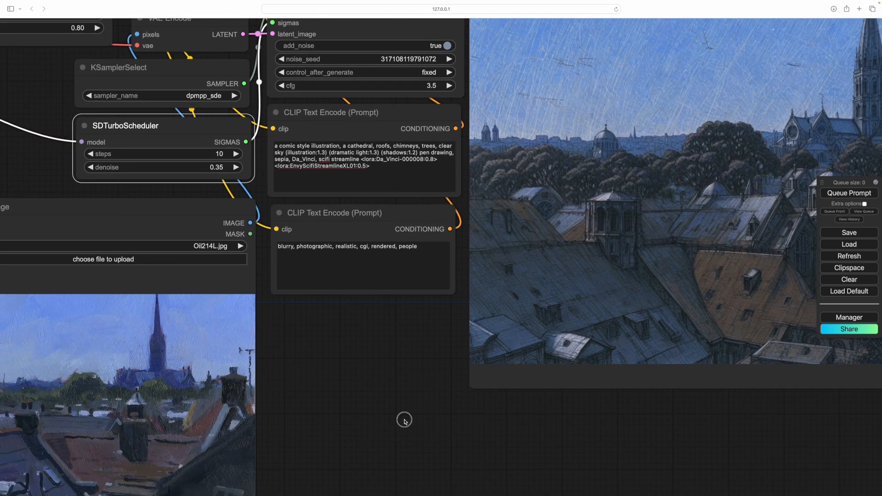
drag(404, 420, 468, 490)
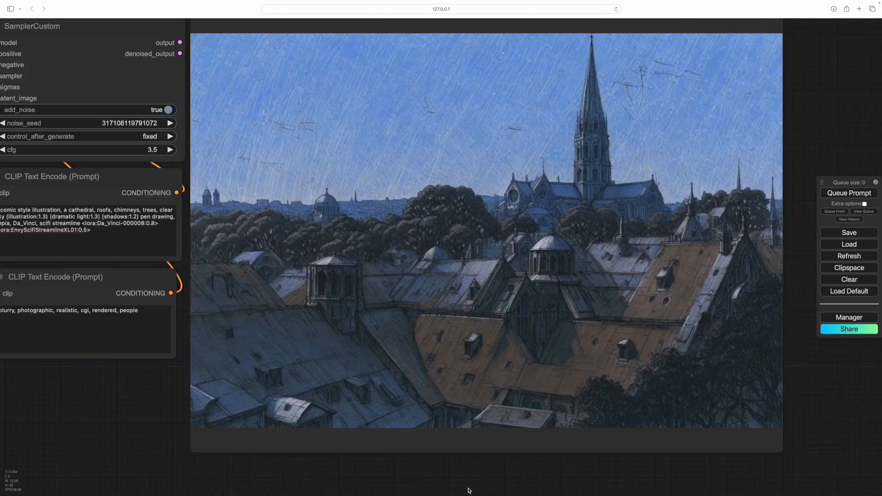
drag(133, 384, 138, 394)
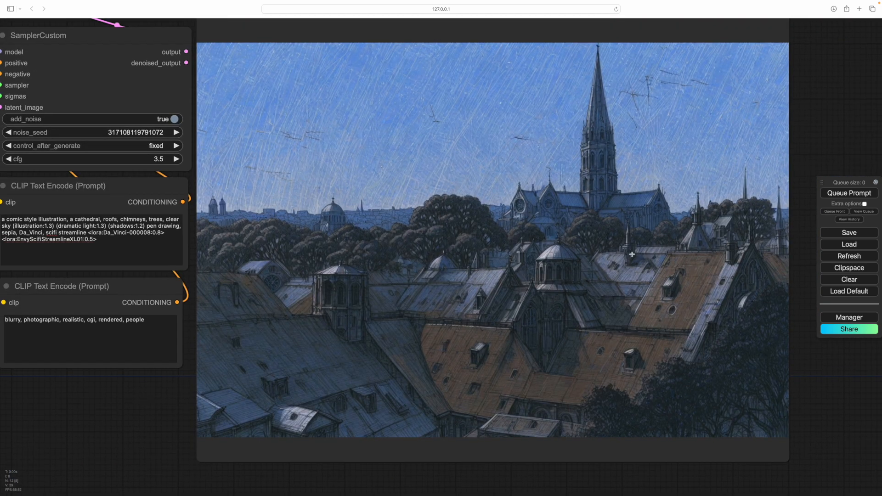
Set the SDTurboScheduler denoise to 0.37
drag(115, 402, 549, 378)
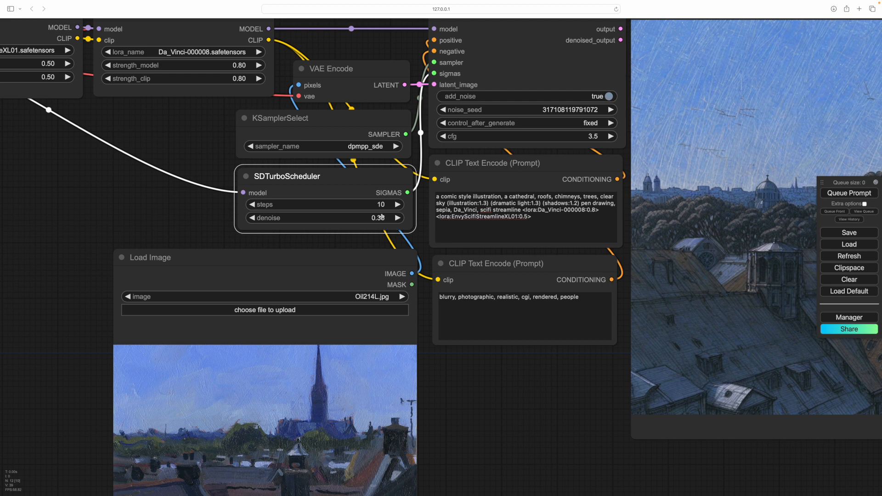
click(377, 218)
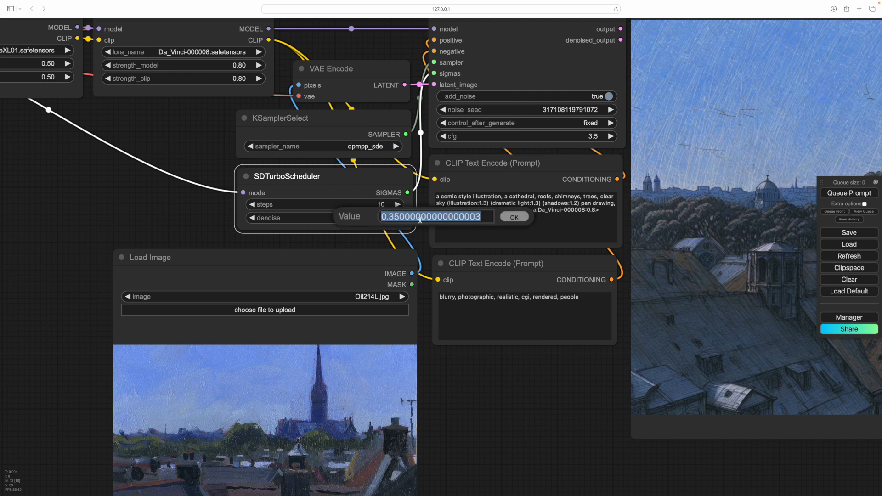
click(441, 217)
drag(482, 219, 395, 216)
text(7)
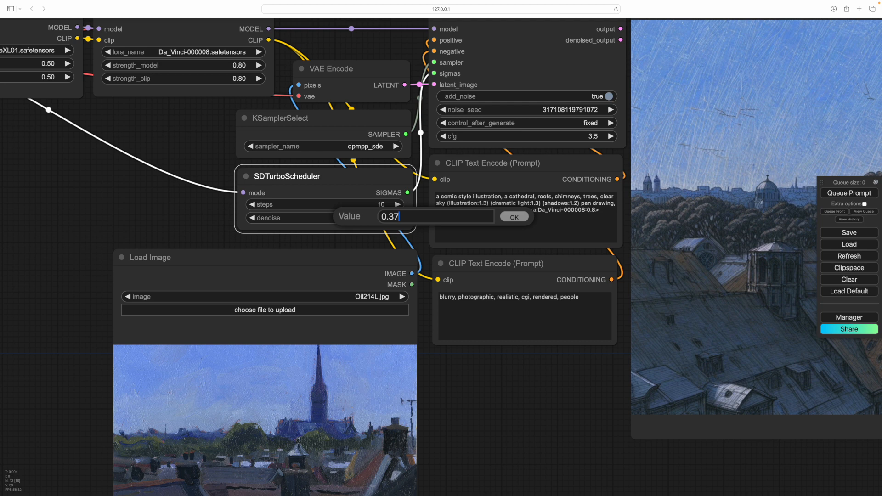
drag(457, 431, 541, 328)
key(Return)
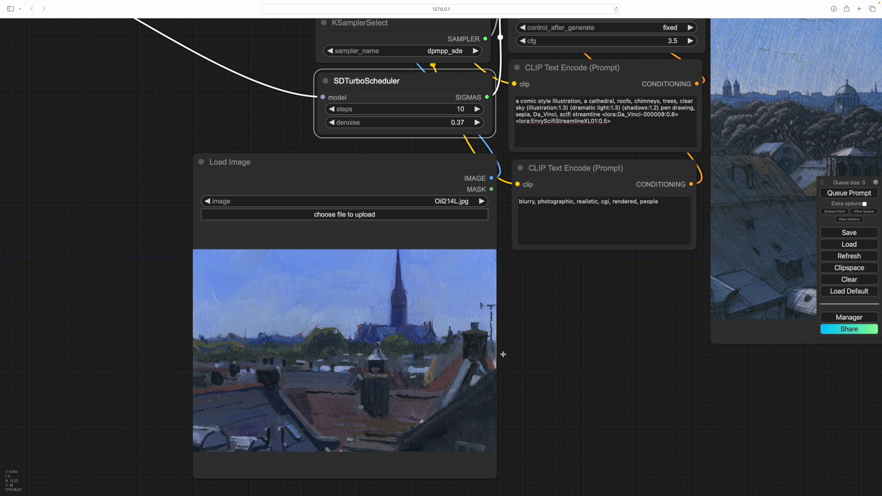
Queue another generation with the 0.37 denoise and the same seed
drag(595, 380, 453, 472)
drag(431, 405, 202, 357)
drag(504, 425, 324, 492)
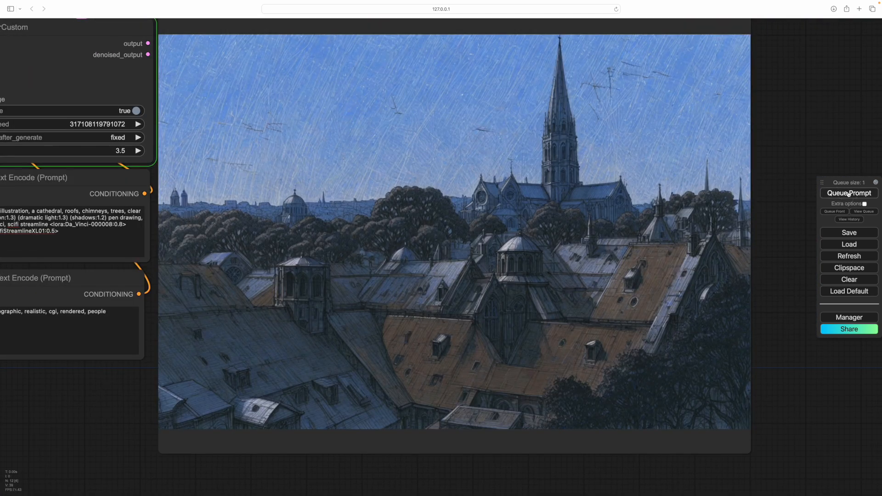
click(849, 193)
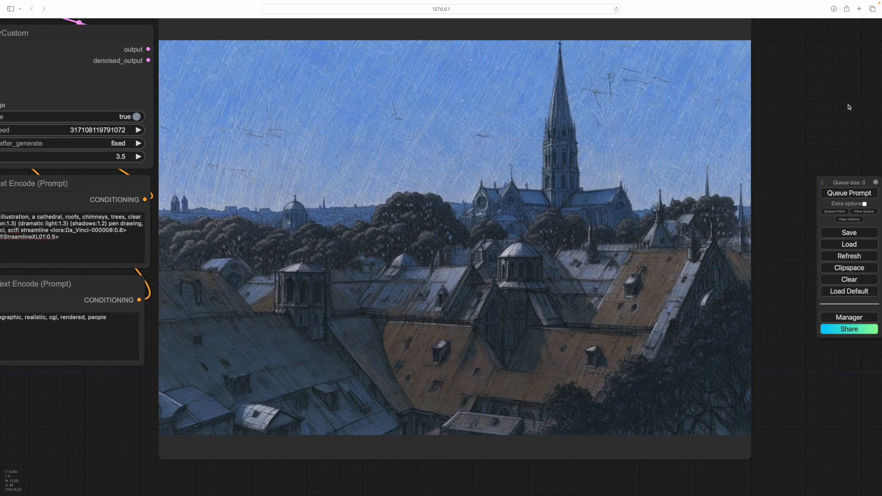
Set the SDTurboScheduler denoise to 0.44 and generate a new illustration with the same seed
drag(84, 417, 515, 408)
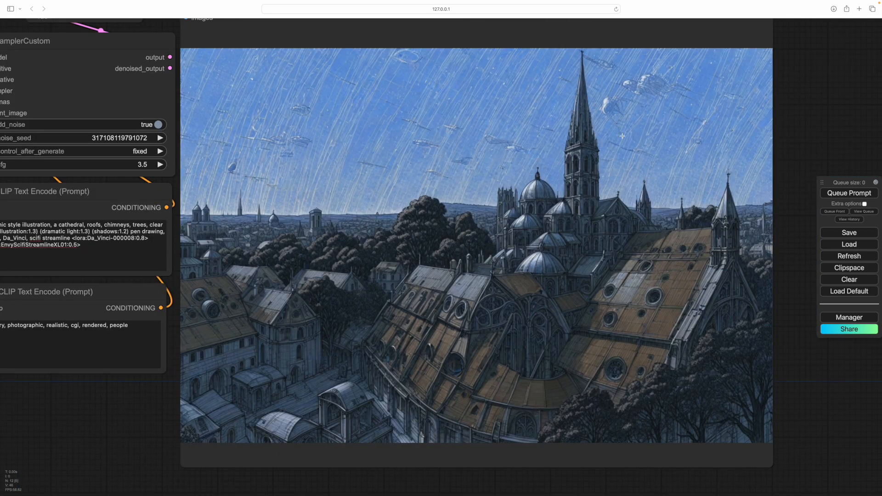
drag(115, 436, 136, 440)
drag(136, 411, 141, 408)
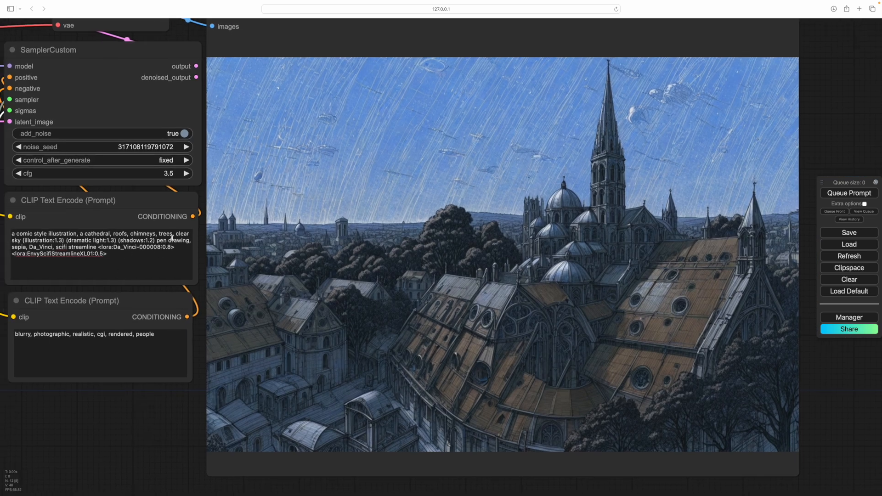
Add "futuristic" after "clear sky," in the positive prompt and generate a new illustration
click(23, 241)
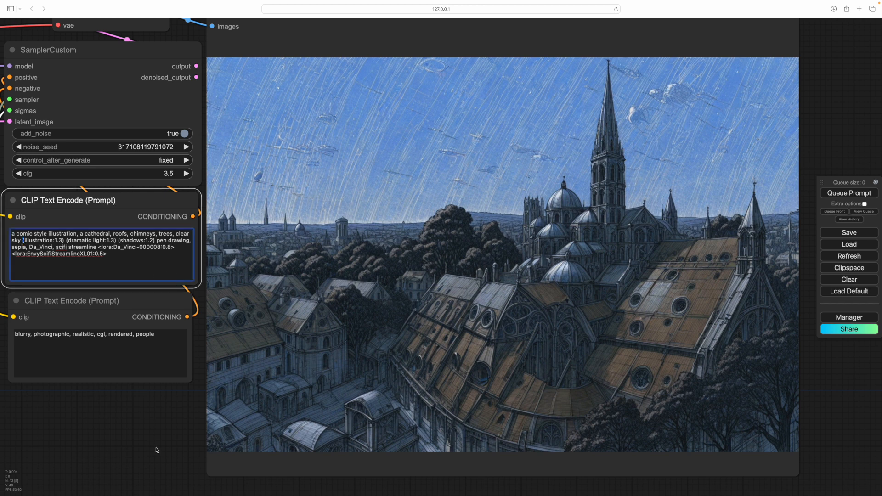
text(, )
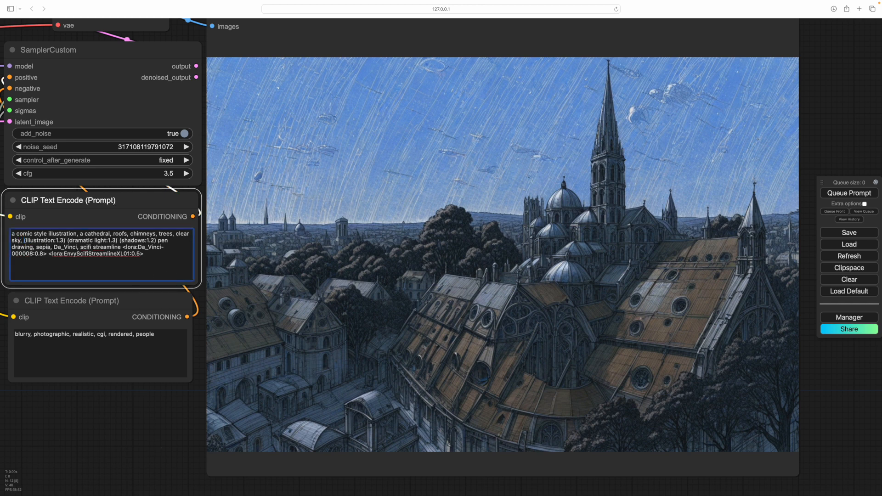
text(futuristic)
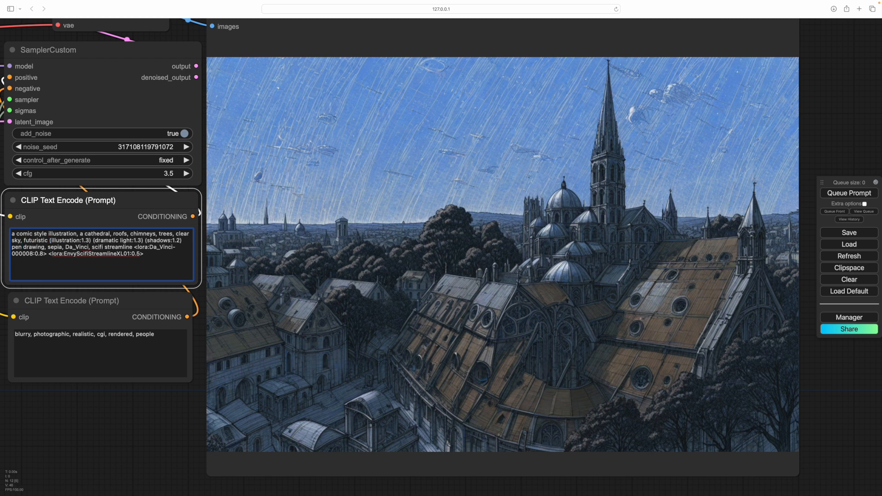
drag(107, 428, 644, 495)
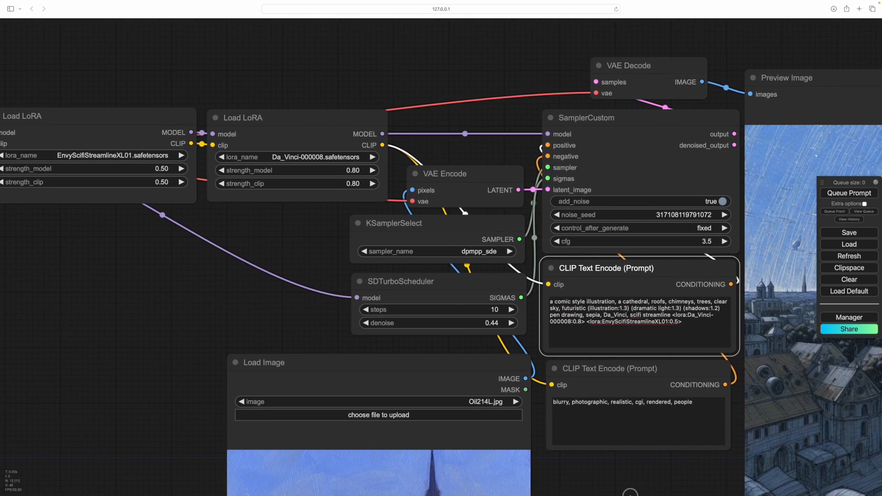
drag(167, 333, 256, 374)
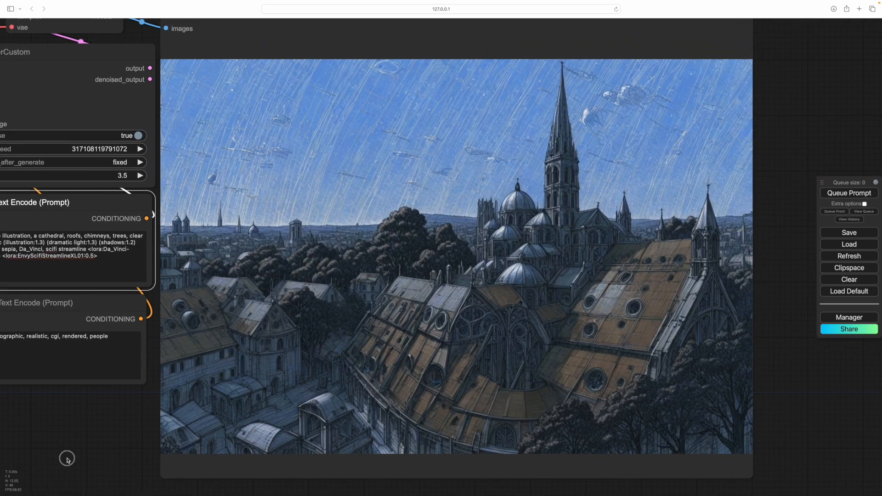
drag(66, 459, 88, 419)
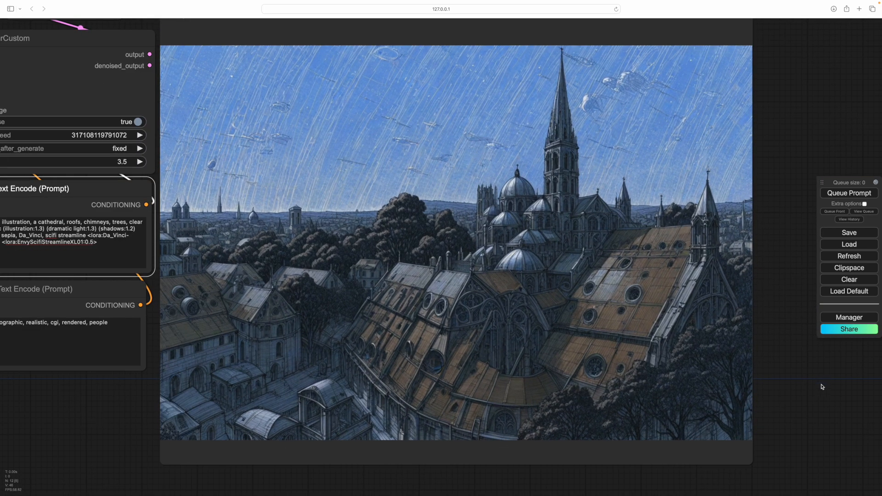
mouse_move(822, 387)
mouse_down()
mouse_move(829, 399)
mouse_move(834, 394)
mouse_up()
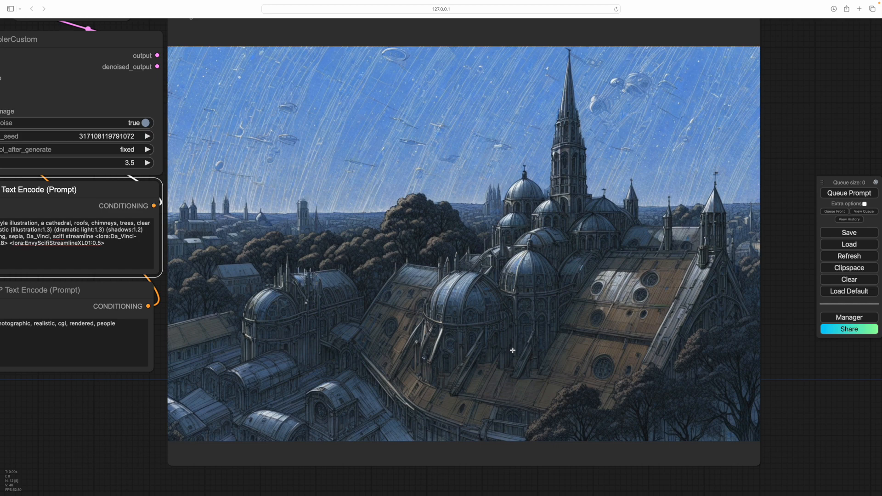
Examine the new illustration's domes, roofs, trees and sky details up close and as a whole
scroll(512, 350, up, 5)
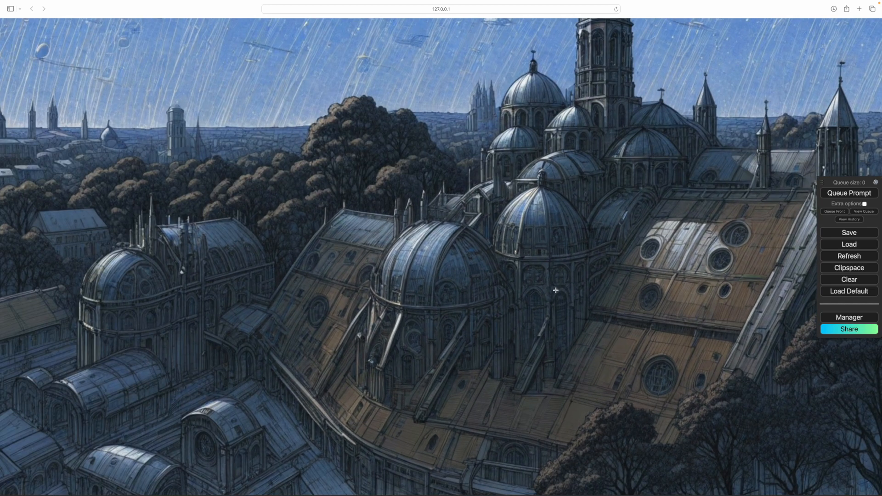
scroll(494, 321, down, 5)
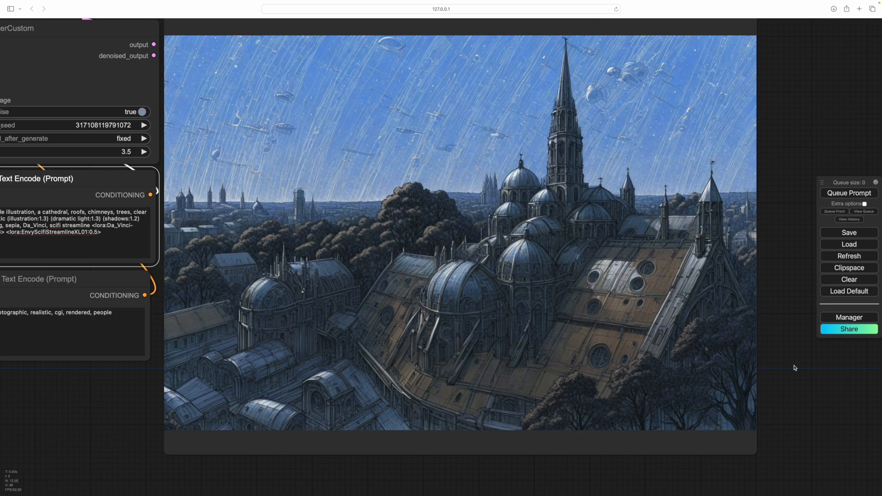
drag(794, 366, 805, 374)
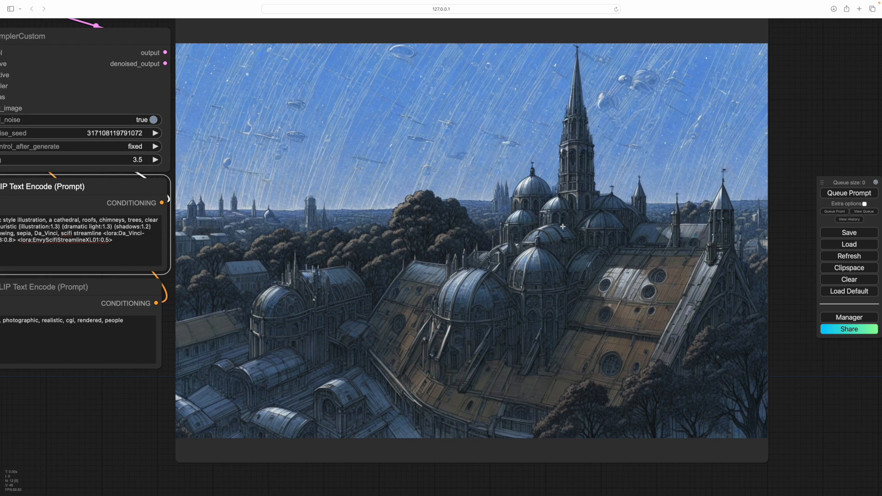
drag(115, 420, 192, 405)
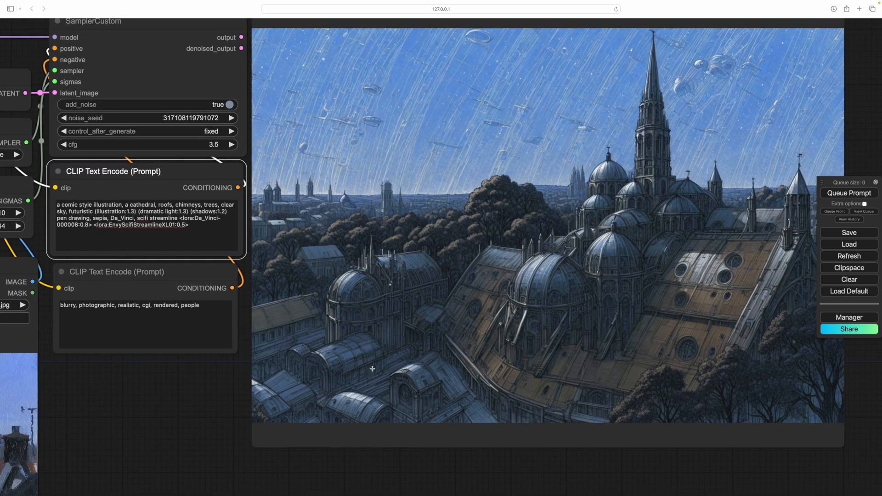
scroll(372, 369, up, 3)
scroll(386, 367, down, 3)
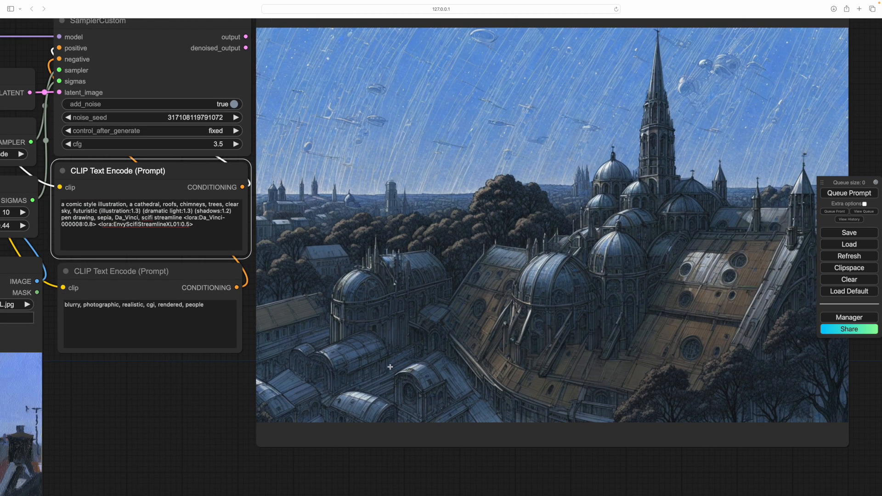
scroll(390, 367, down, 1)
drag(213, 406, 191, 403)
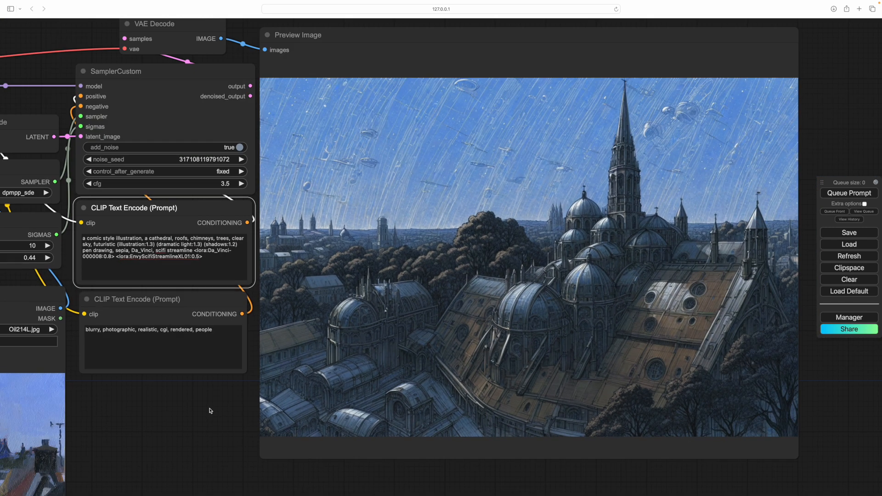
drag(209, 409, 193, 407)
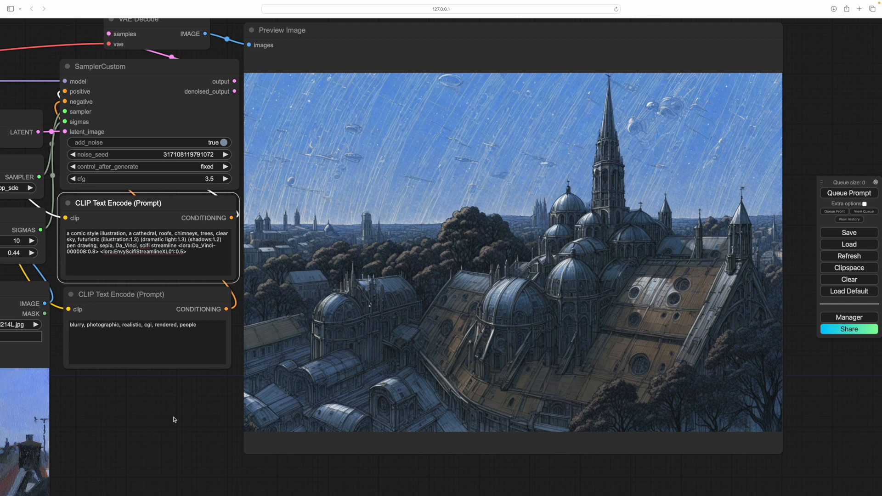
Emphasize the trees in the positive prompt by weighting the term as (trees:1.3)
drag(173, 418, 332, 438)
scroll(333, 438, up, 6)
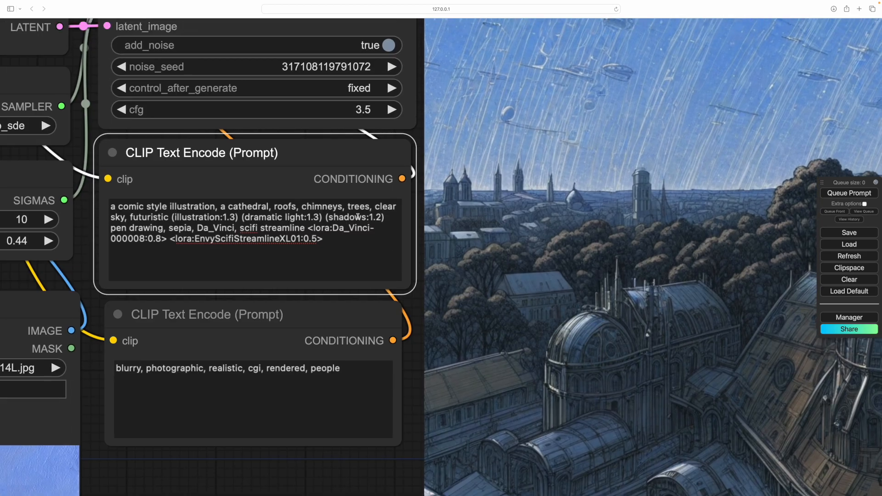
click(350, 207)
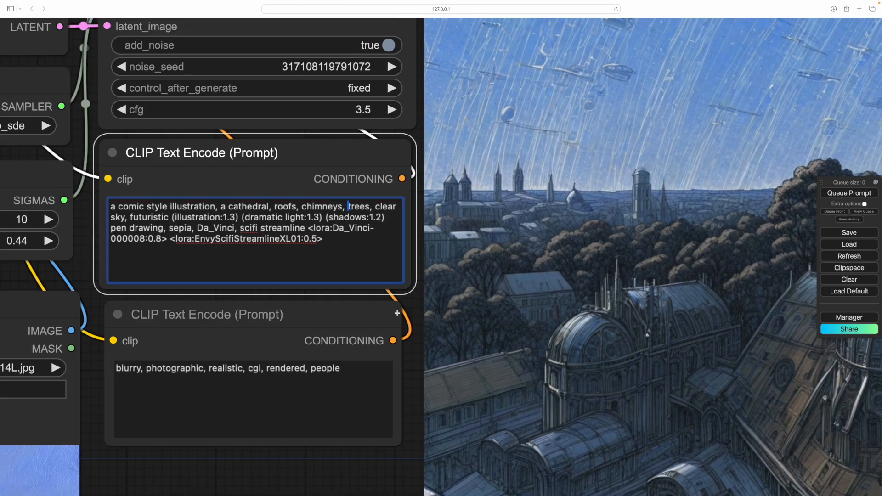
text(()
click(372, 207)
text(:1)
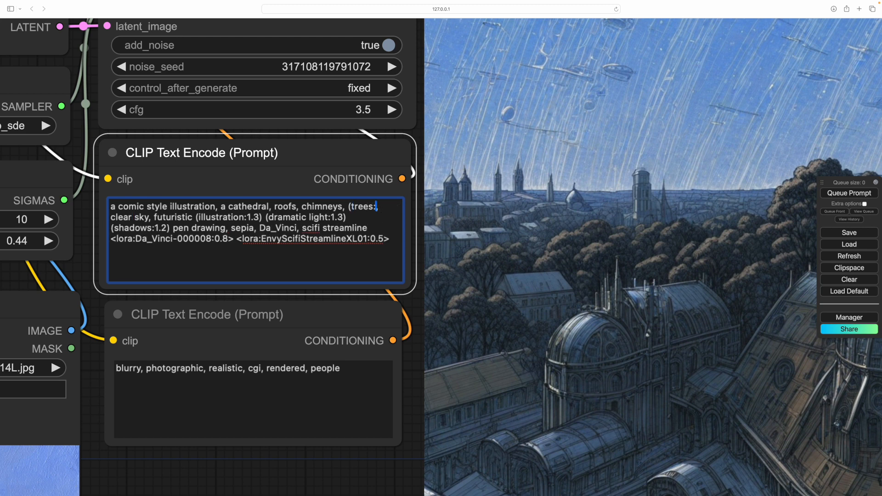
text(.3))
scroll(412, 353, down, 5)
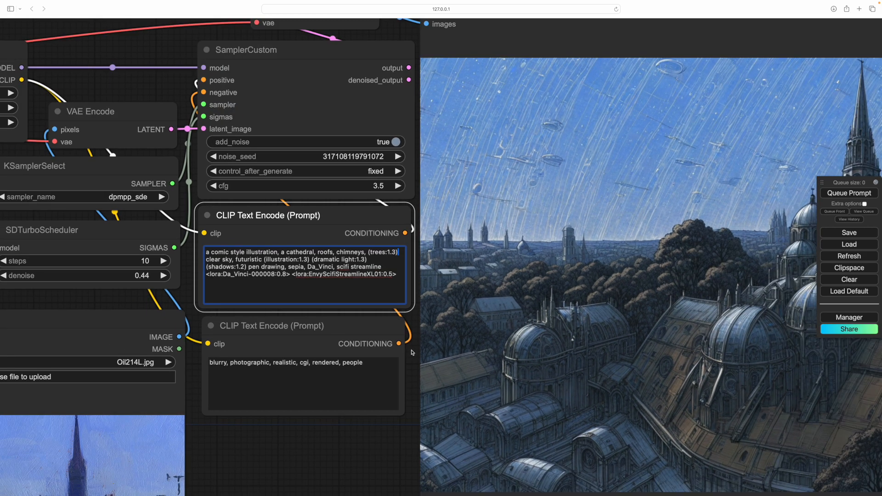
Queue a new generation with the weighted trees prompt, keeping the 0.44 denoise and the fixed seed
scroll(395, 414, right, 5)
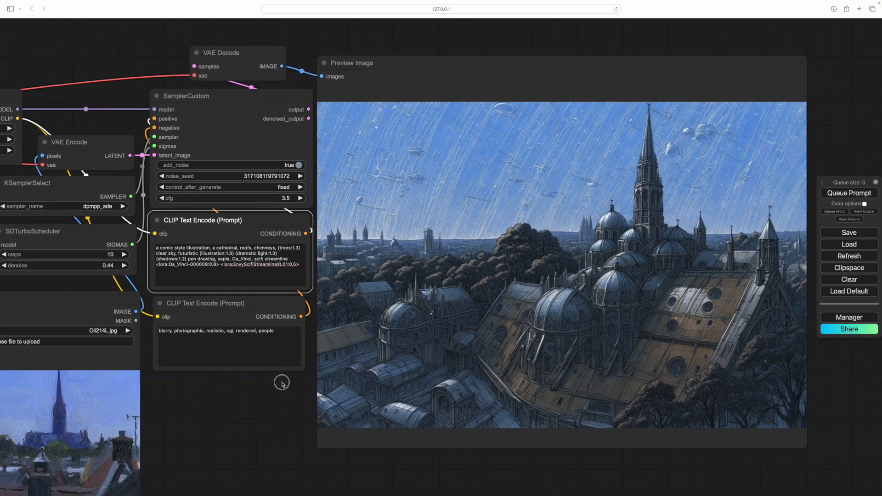
scroll(245, 390, up, 1)
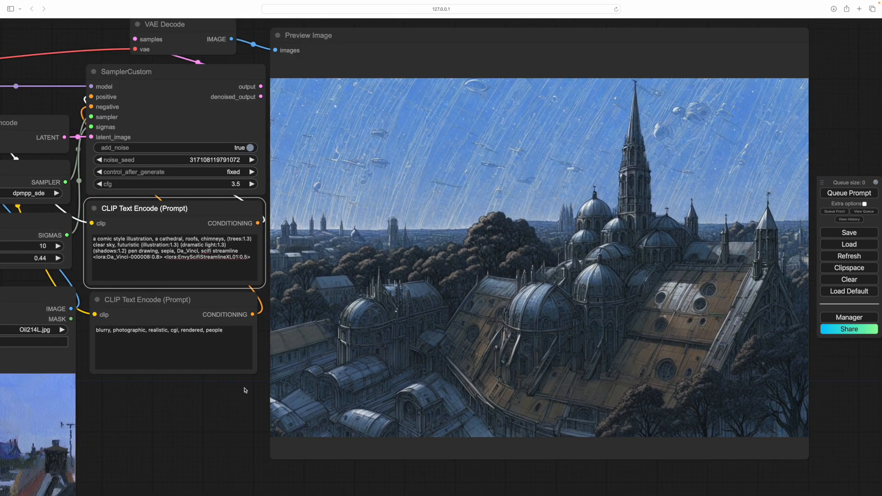
scroll(236, 401, left, 2)
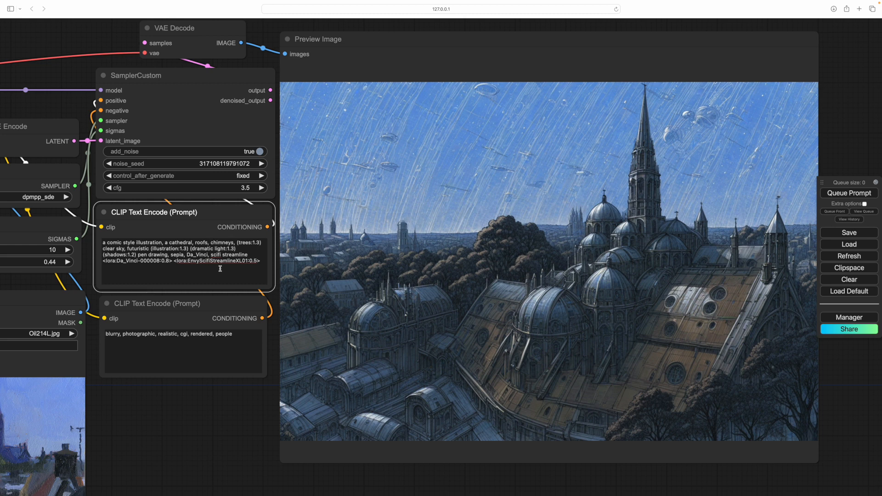
drag(221, 429, 187, 409)
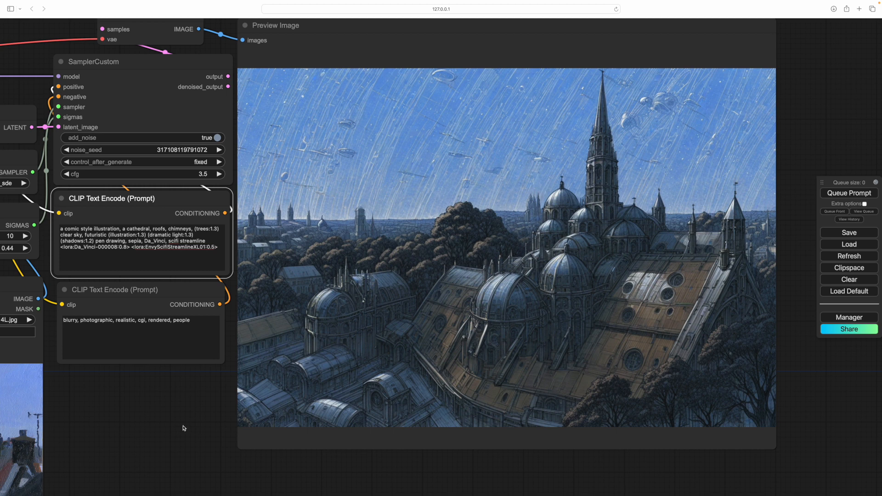
drag(171, 409, 144, 406)
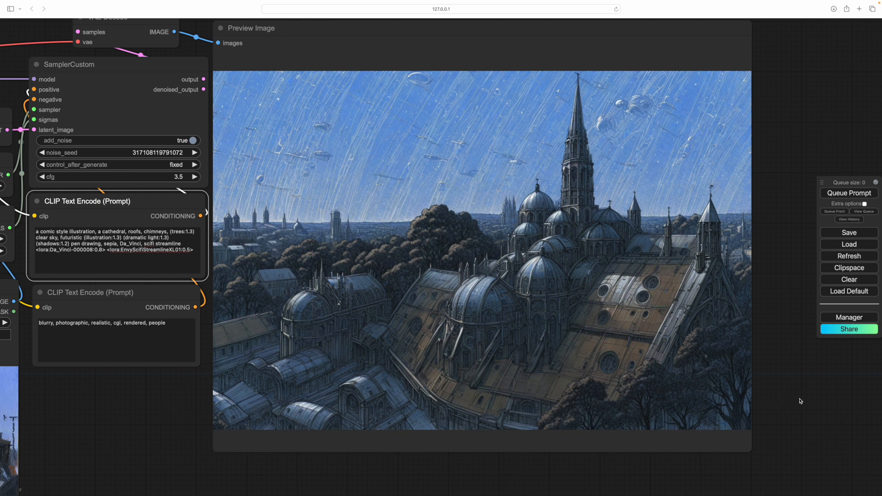
drag(825, 401, 830, 396)
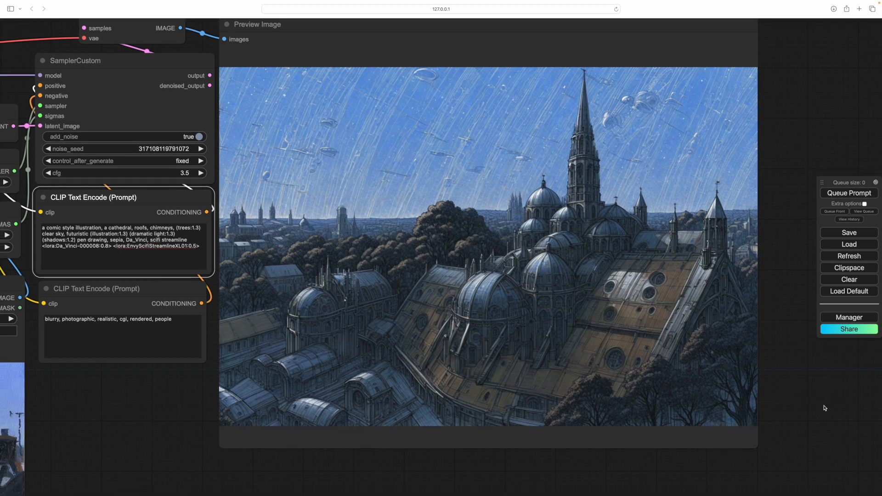
click(847, 193)
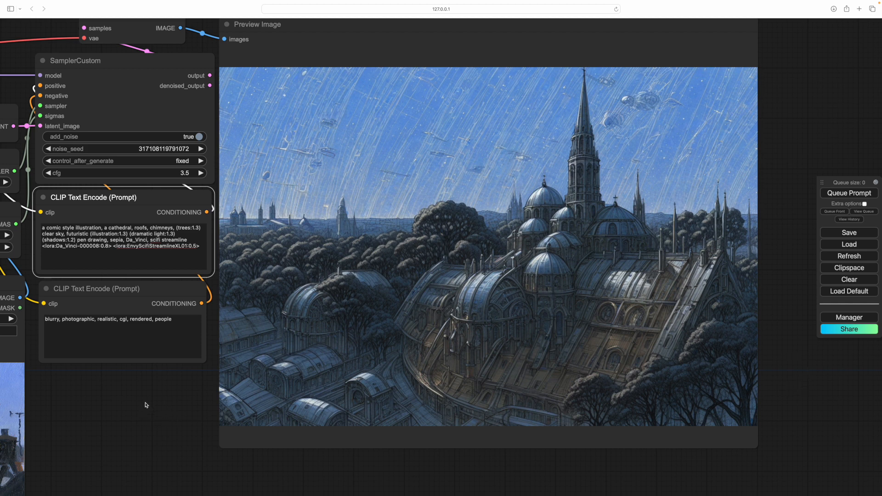
Compare the new illustration with the source oil painting, checking the trees, domes, roofs and spire
drag(146, 405, 183, 407)
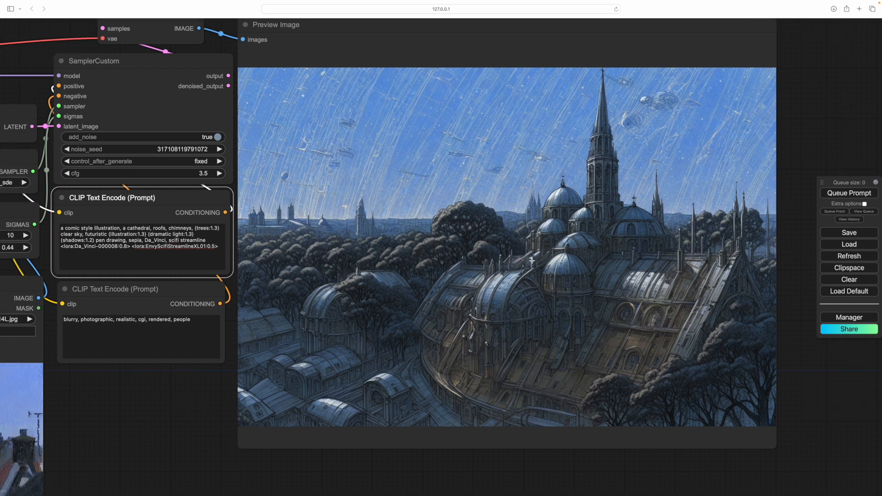
drag(833, 382, 815, 373)
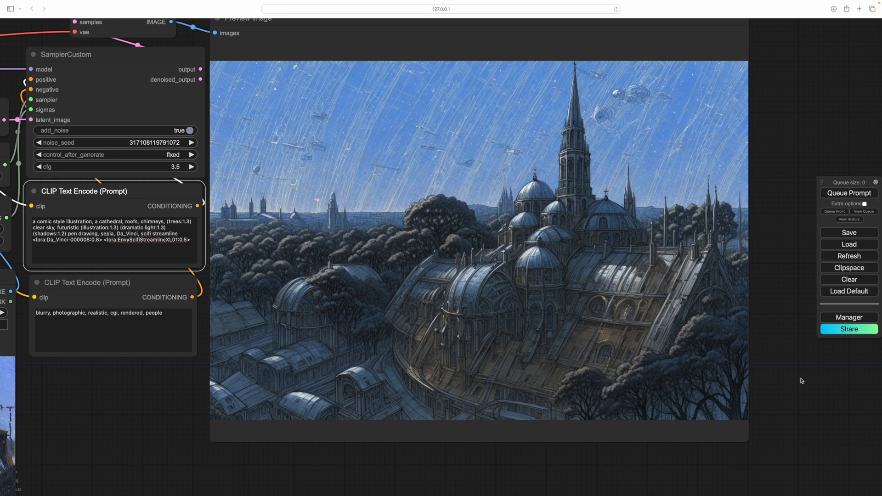
mouse_move(803, 383)
mouse_down()
mouse_move(793, 384)
mouse_move(803, 378)
mouse_up()
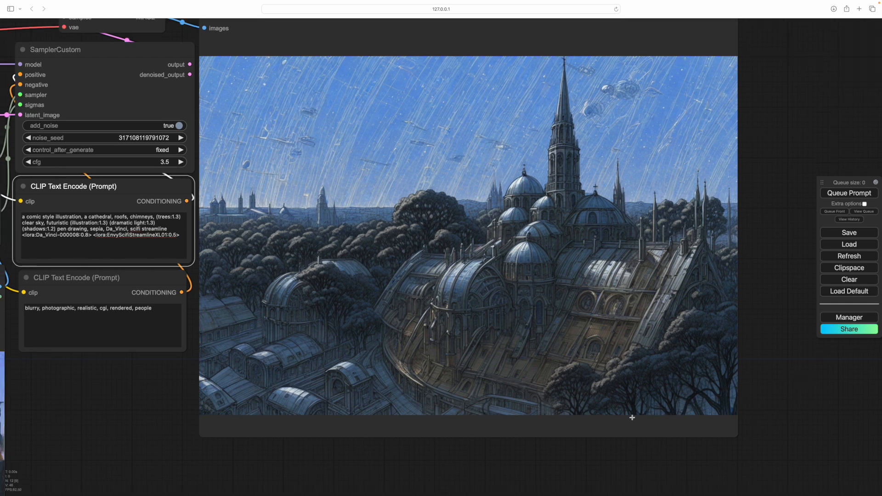
drag(106, 411, 518, 309)
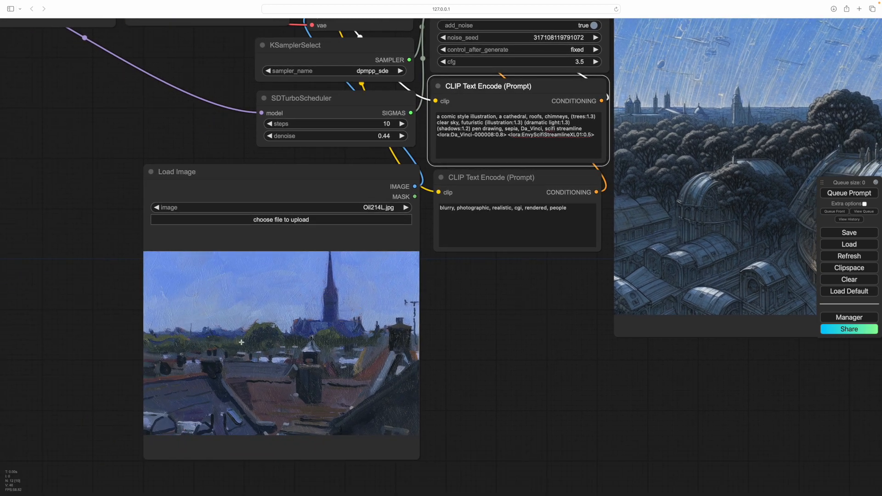
drag(500, 363, 193, 441)
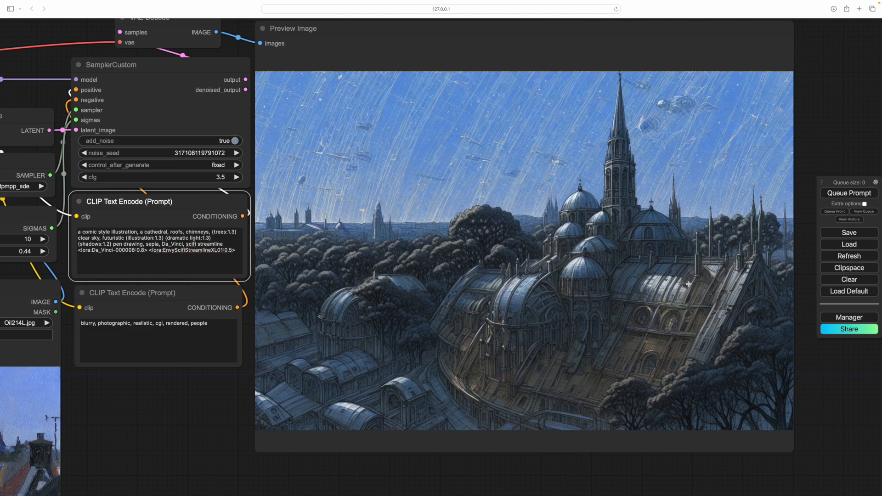
drag(170, 413, 192, 458)
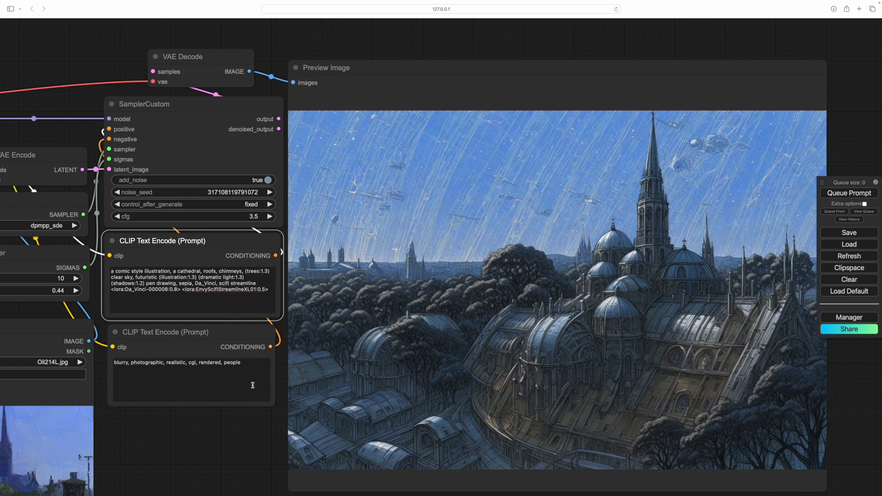
drag(248, 421, 206, 402)
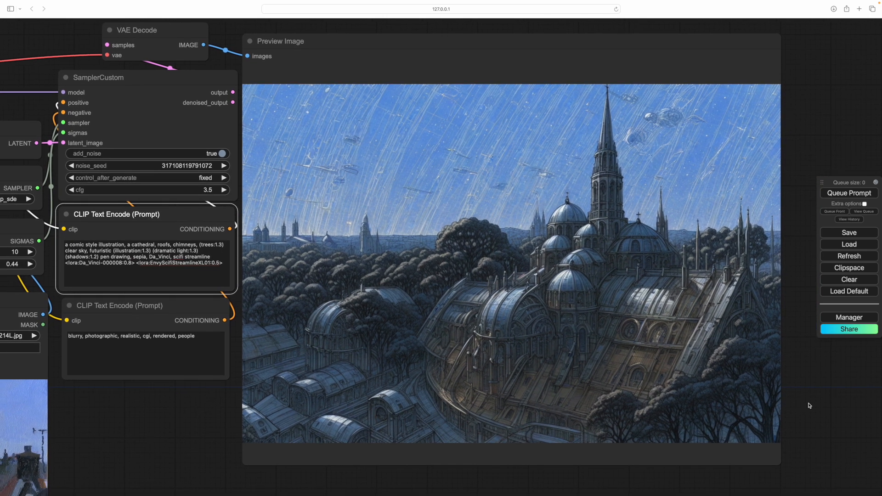
drag(825, 406, 834, 388)
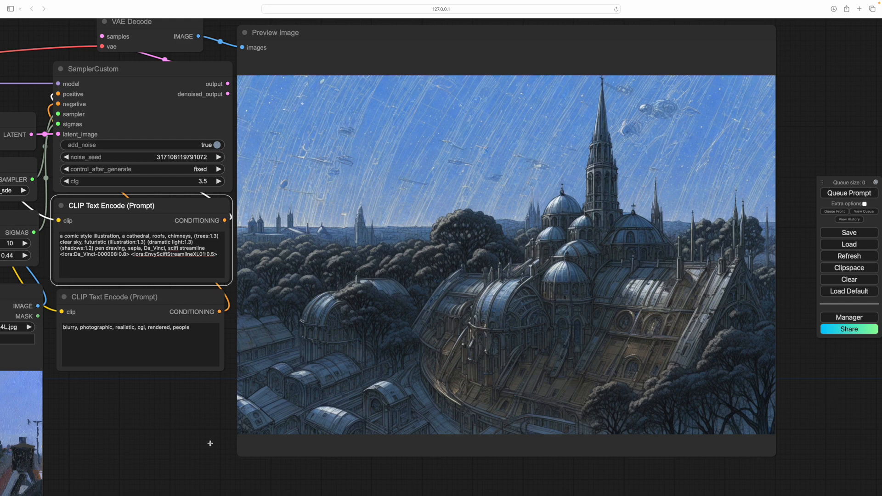
Compare the weighted-trees illustration with the oil painting once more, checking its roofs, treeline, spire and sky
scroll(210, 443, left, 10)
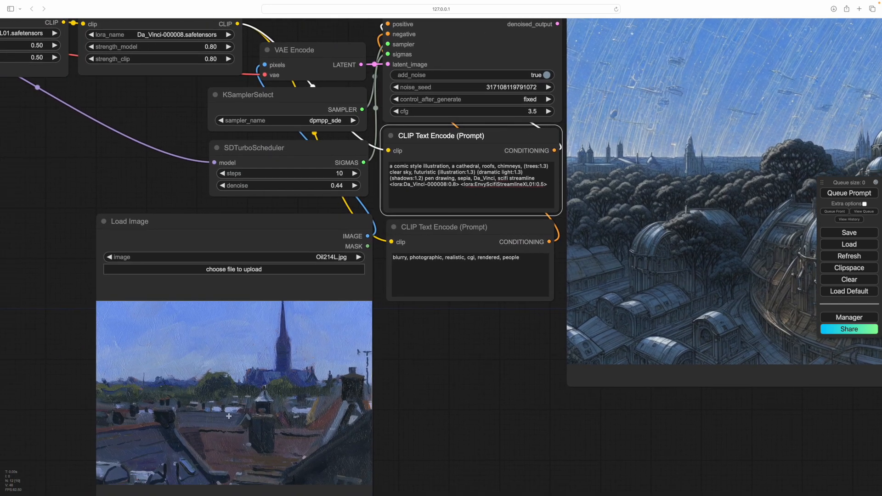
drag(629, 451, 327, 468)
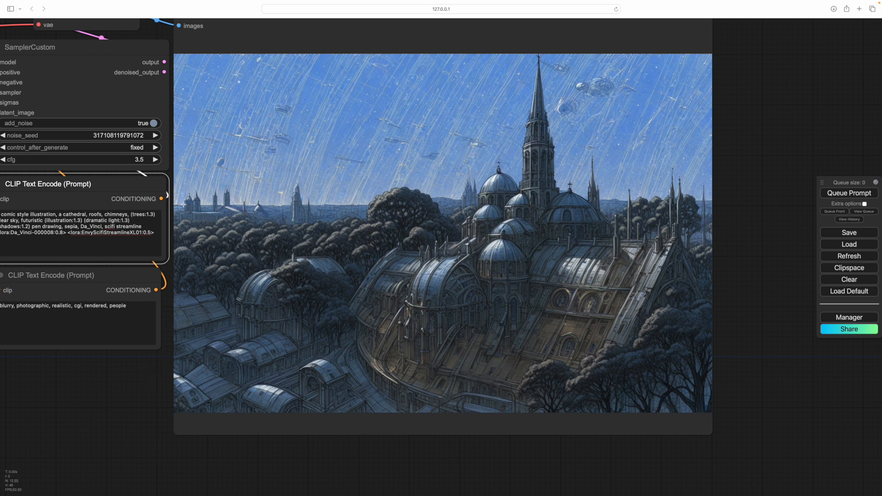
drag(61, 404, 86, 422)
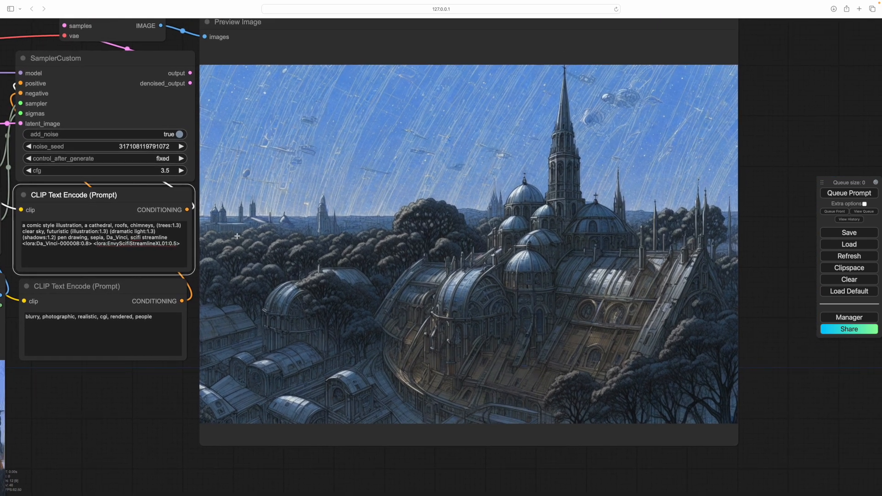
click(770, 281)
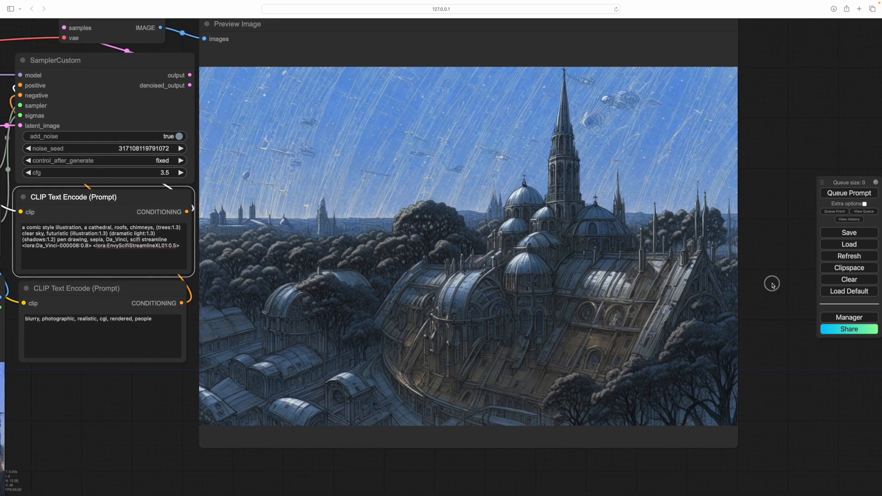
drag(772, 281, 797, 281)
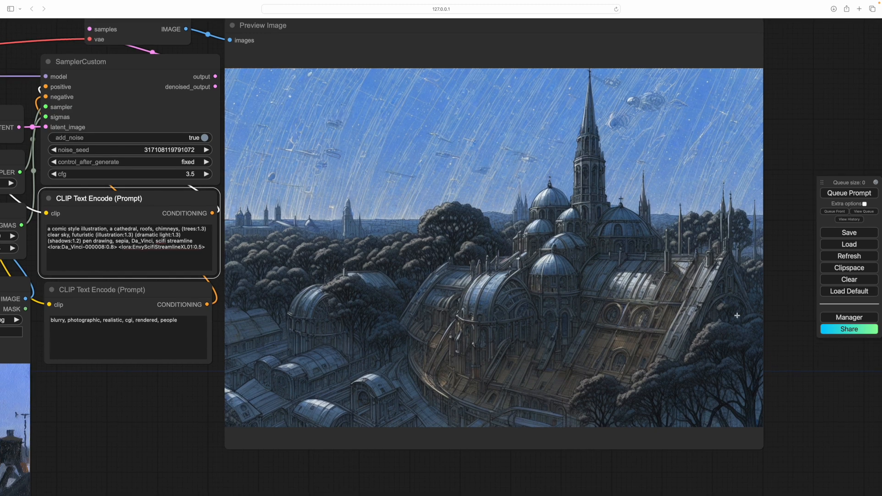
Examine the sketch-weighted illustration's domes, trees, buttresses and sky as a whole
drag(133, 404, 183, 423)
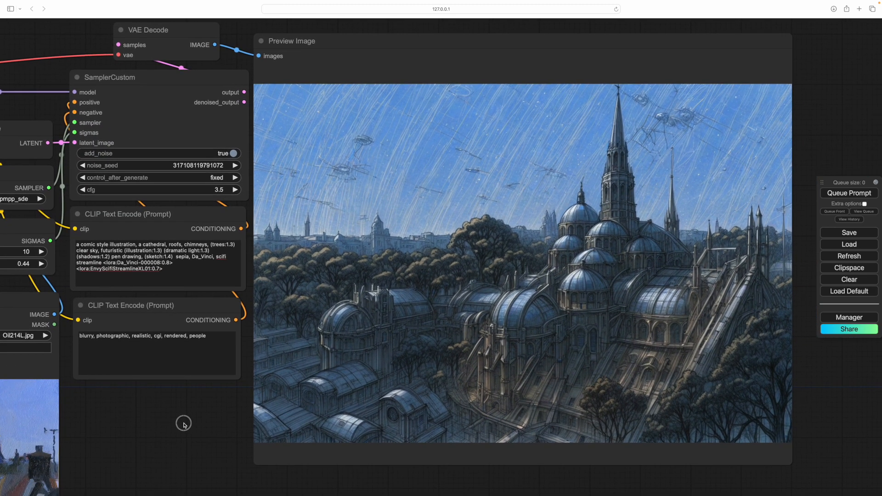
drag(172, 437, 181, 414)
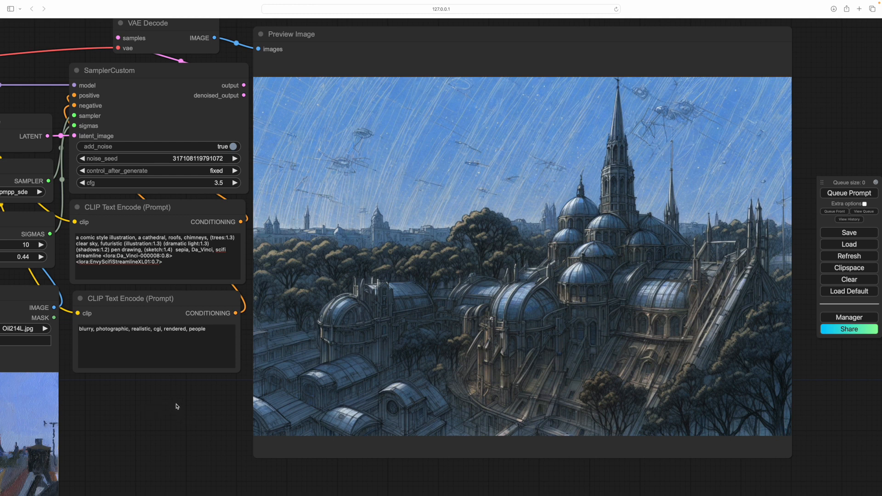
drag(174, 407, 178, 426)
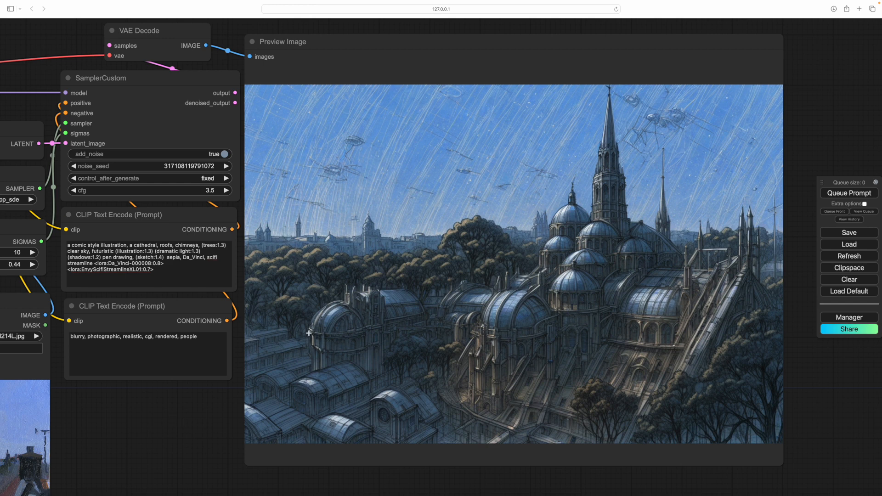
mouse_move(156, 416)
mouse_down()
mouse_move(175, 423)
mouse_move(164, 427)
mouse_move(168, 435)
mouse_move(372, 378)
mouse_move(169, 404)
mouse_up()
drag(533, 476, 530, 476)
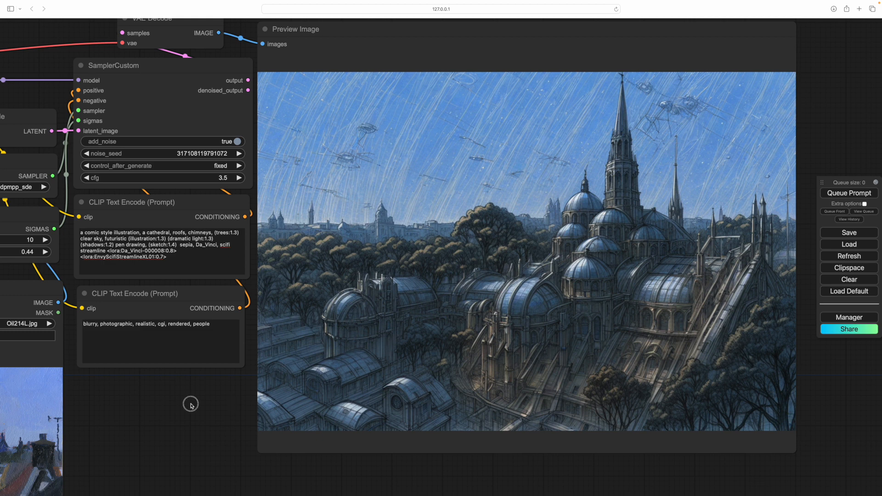
drag(189, 402, 186, 401)
Replace the word cathedral with castle in the positive prompt and generate the castle illustration
click(166, 230)
double_click(166, 231)
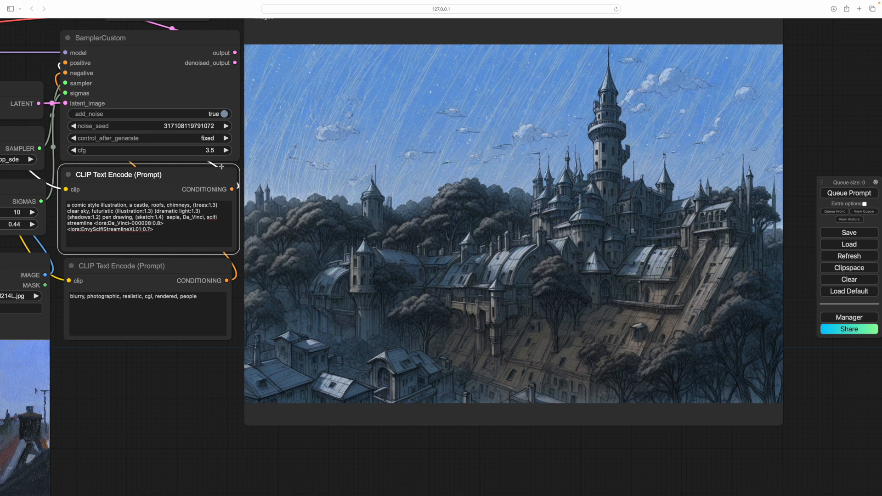
drag(186, 391, 151, 400)
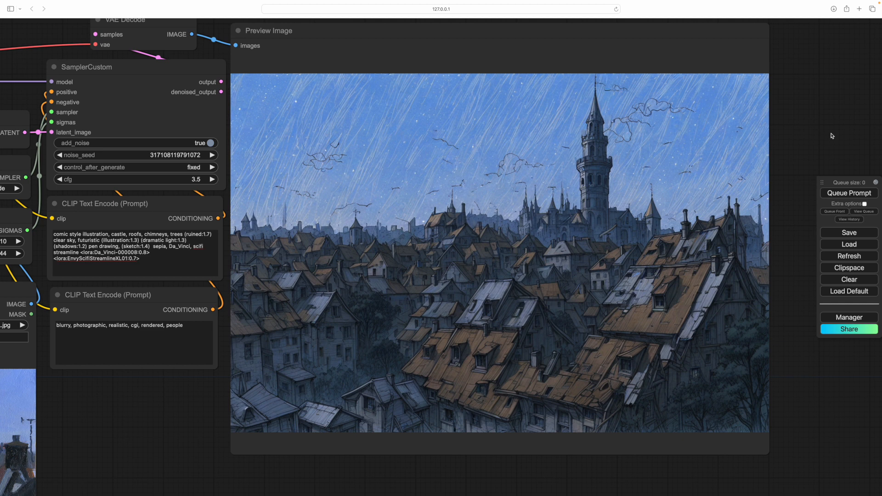
Upload Oil214L.jpg again as the source image and queue a new generation with the ruined castle prompt
scroll(607, 271, up, 1)
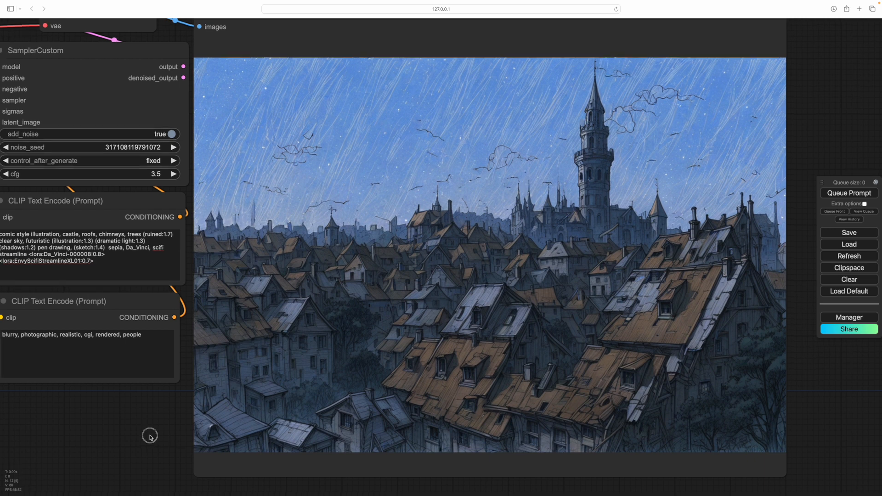
drag(148, 434, 130, 417)
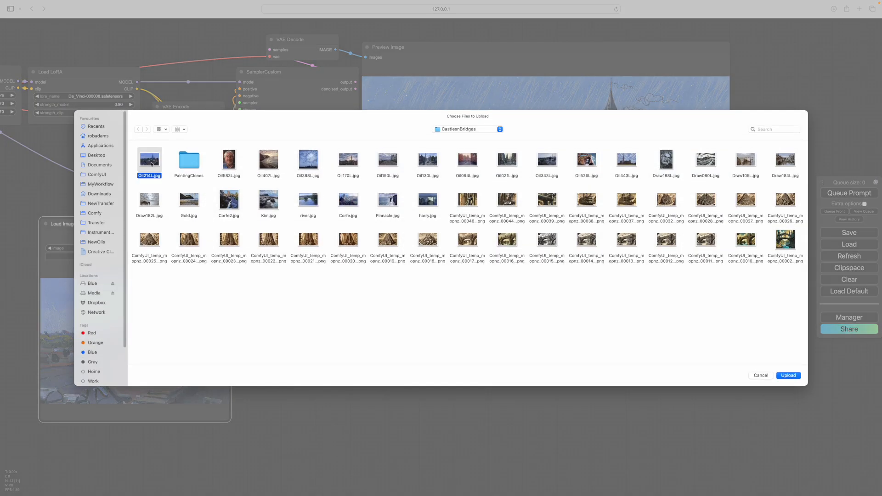
key(Return)
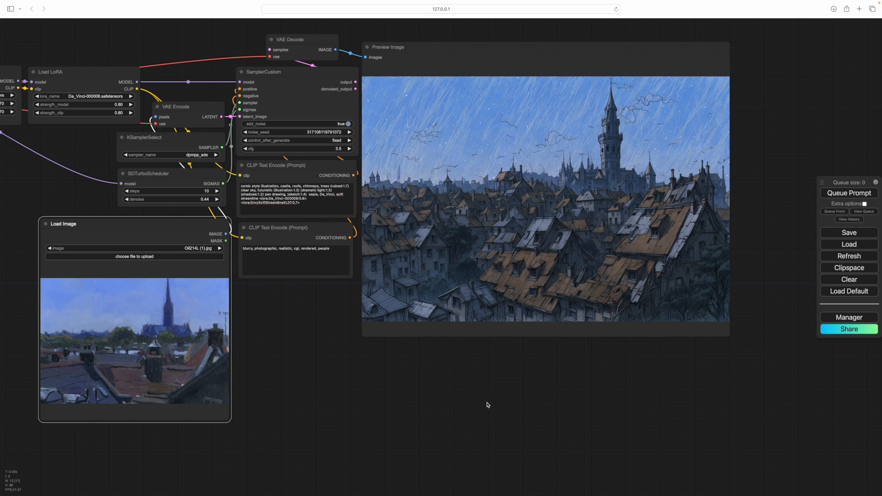
drag(507, 390, 476, 422)
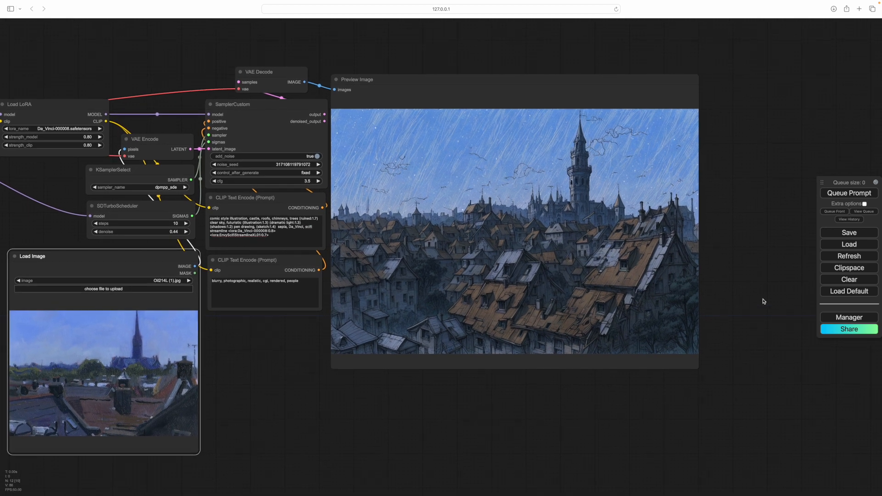
scroll(764, 294, up, 5)
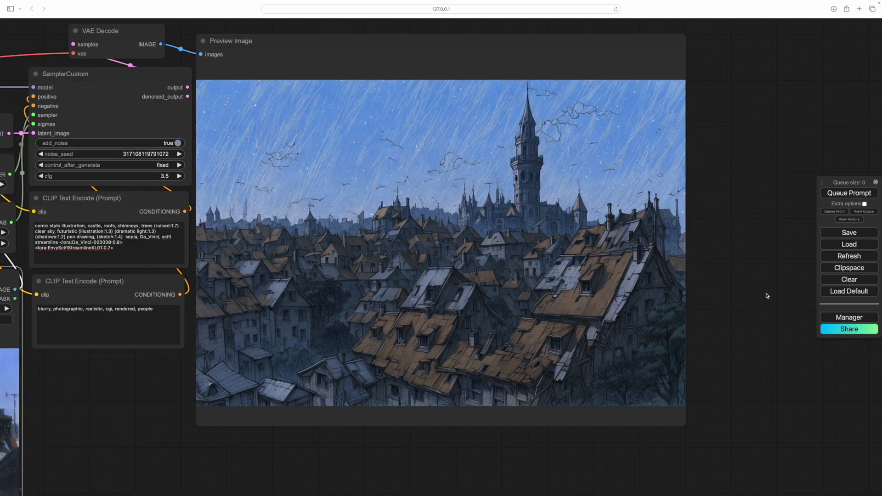
drag(762, 306, 786, 317)
click(847, 193)
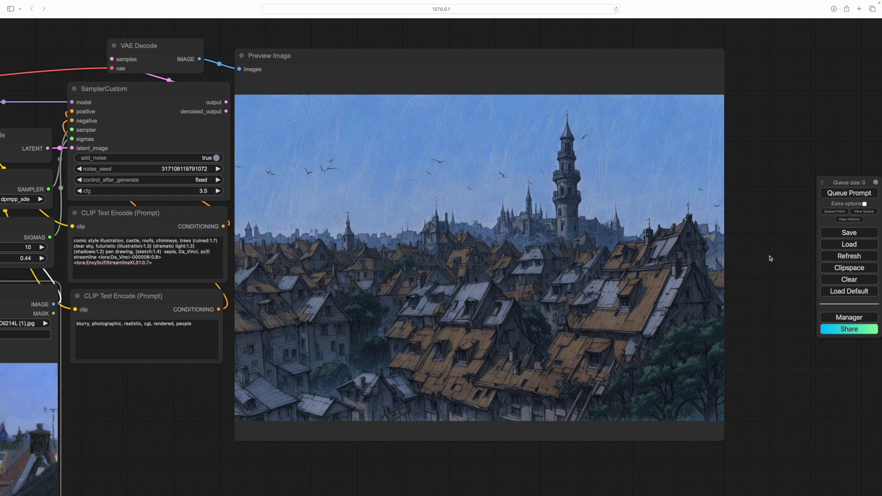
Remove the (ruined:1.7) term from the positive prompt, leaving a comma between trees and clear sky
drag(142, 398, 270, 404)
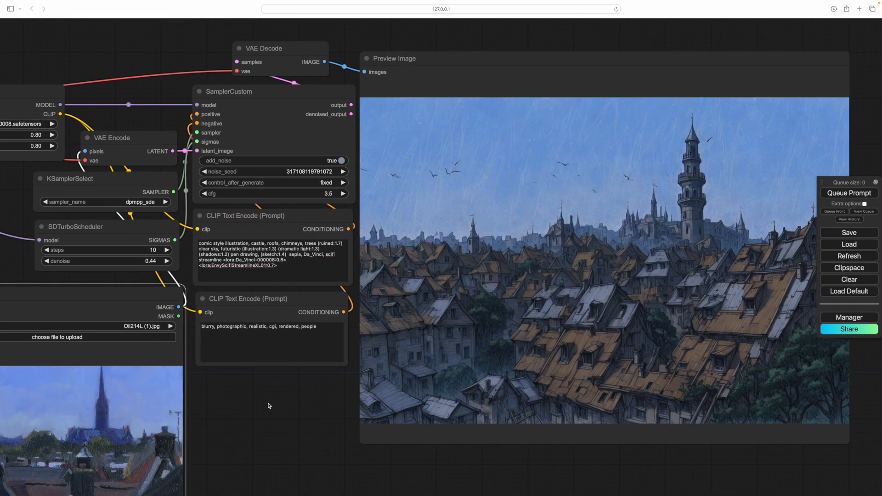
click(322, 245)
scroll(302, 410, up, 3)
scroll(302, 408, up, 1)
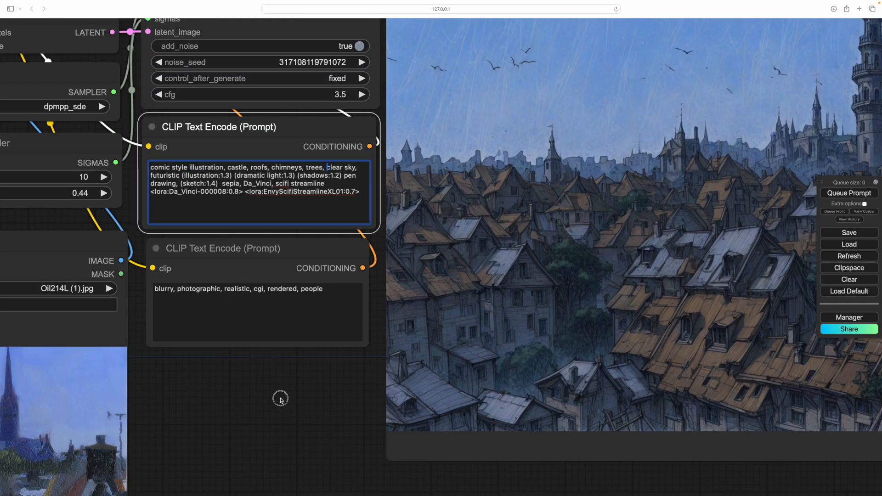
Set the SDTurboScheduler's denoise to 0.55
drag(282, 398, 531, 445)
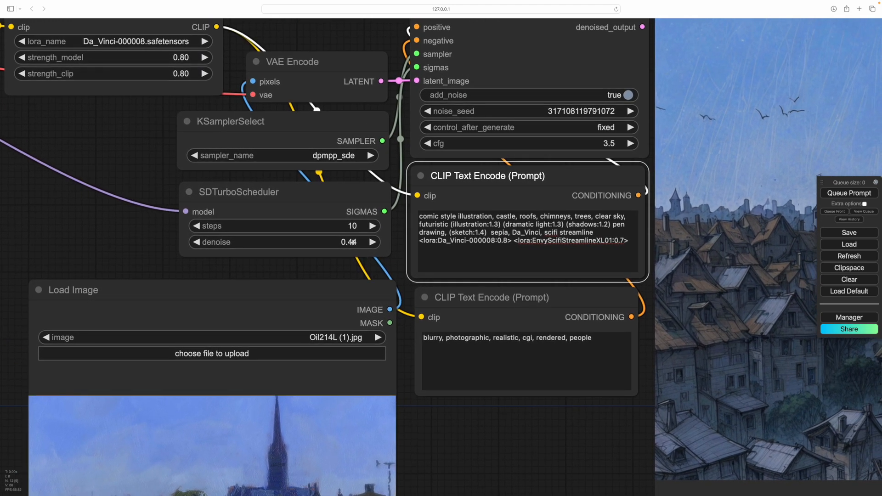
click(353, 242)
click(373, 241)
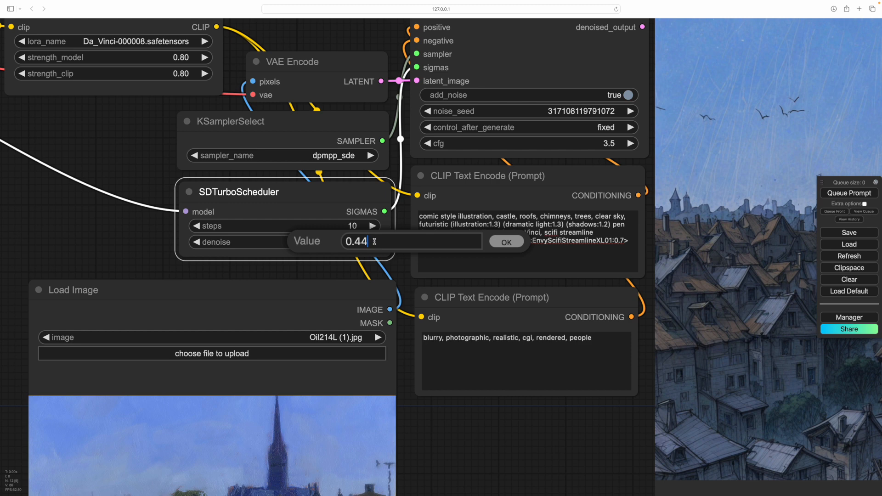
key(BackSpace)
key(BackSpace)
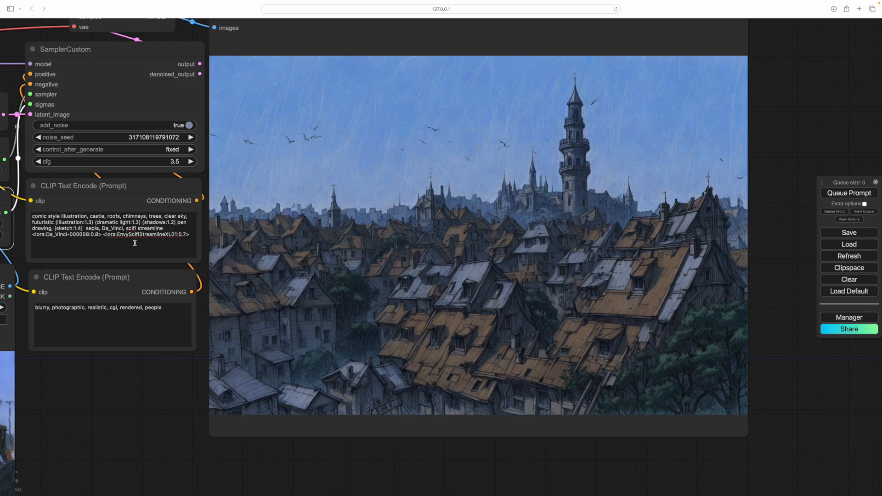
Add gothic after futuristic in the positive prompt, separated by a comma, and generate the illustration
click(54, 222)
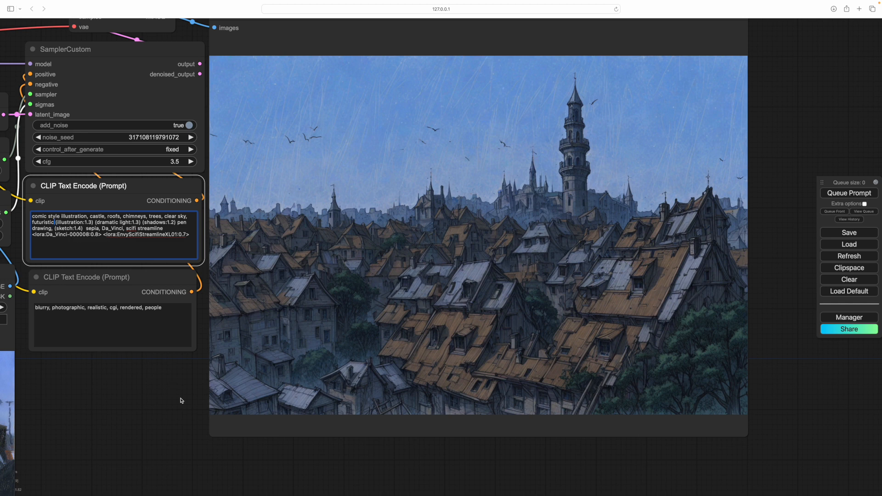
text(, )
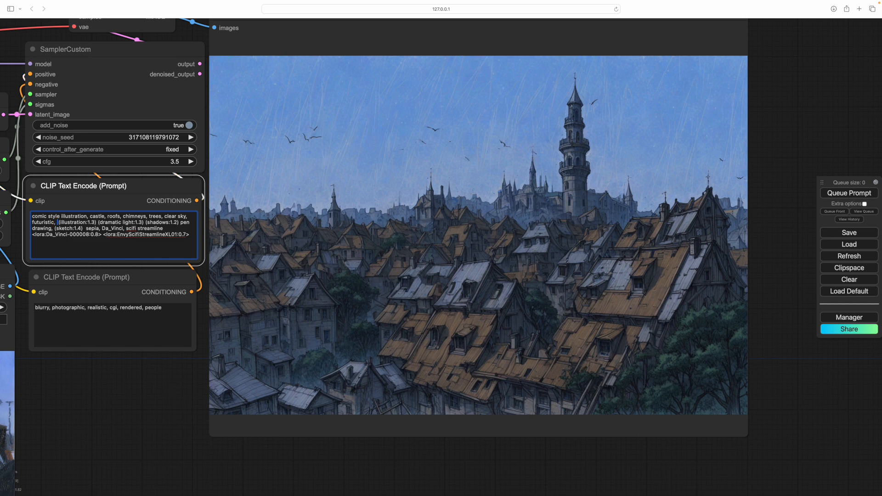
text(gothic)
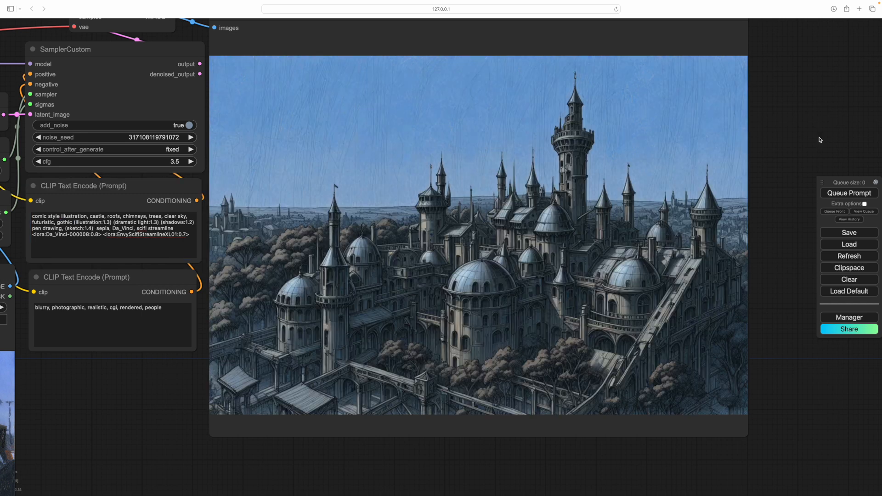
drag(132, 418, 199, 415)
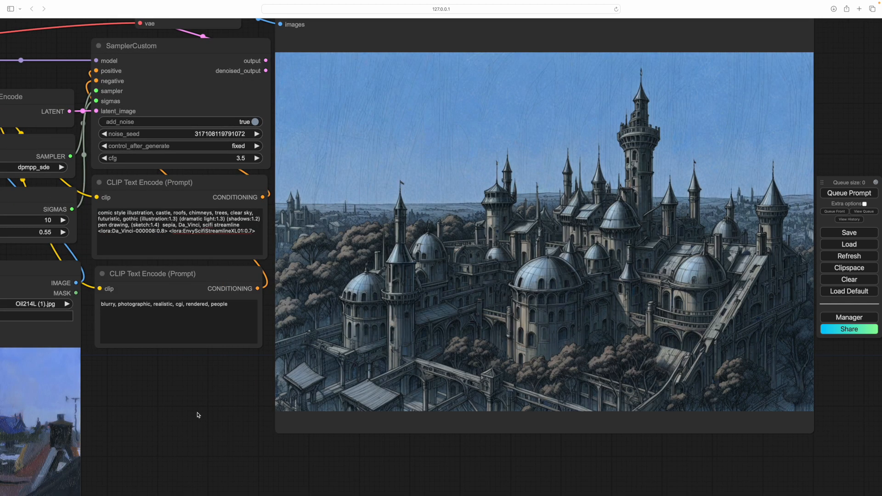
click(256, 134)
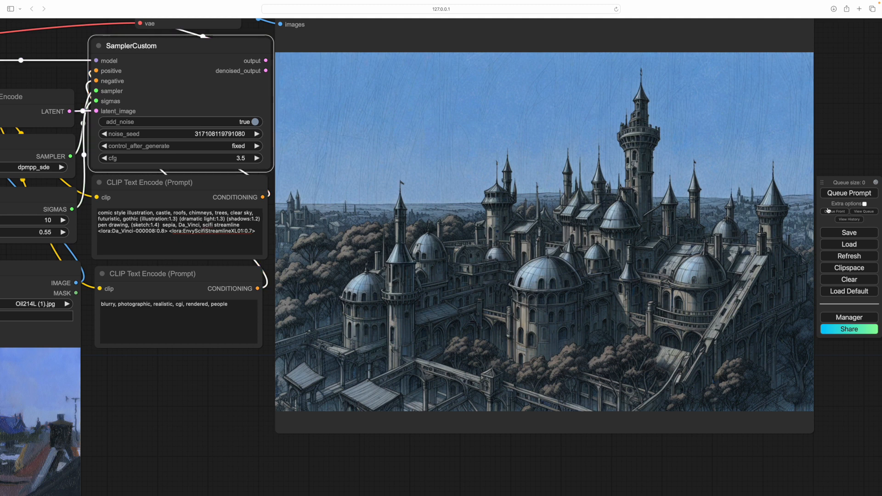
click(846, 193)
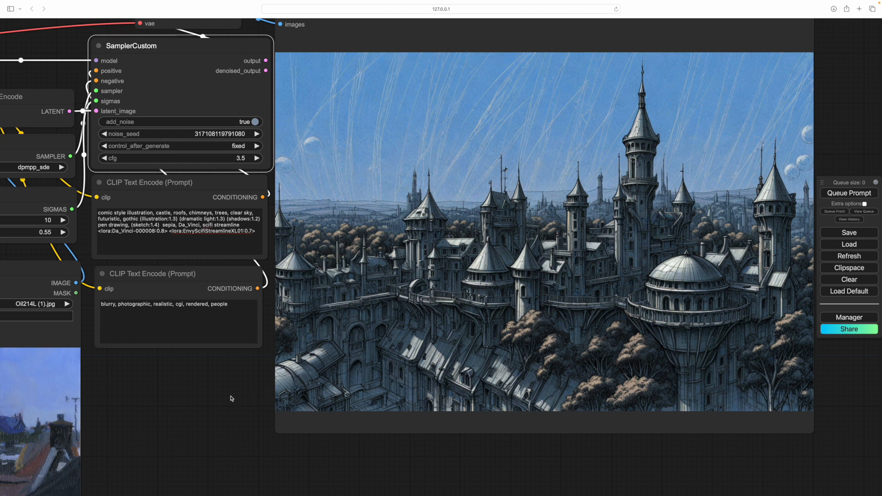
Replace castle with cathedral in the positive prompt and delete the (sketch:1.4) term
mouse_move(219, 395)
mouse_down()
mouse_move(252, 382)
mouse_move(208, 403)
mouse_up()
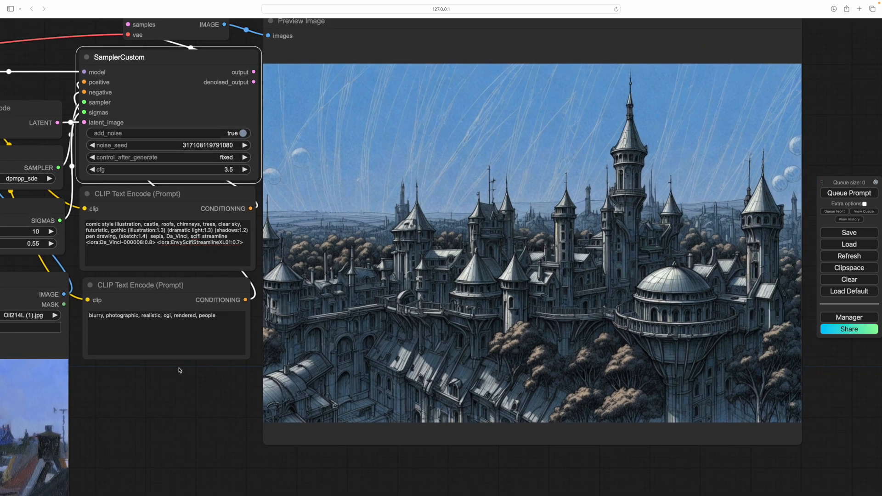
double_click(159, 226)
text(cathedral)
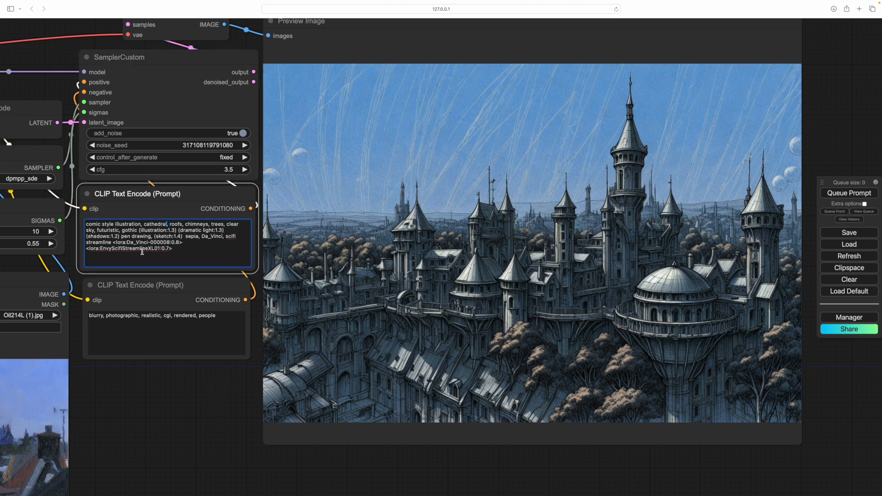
drag(182, 236, 154, 237)
key(BackSpace)
key(BackSpace)
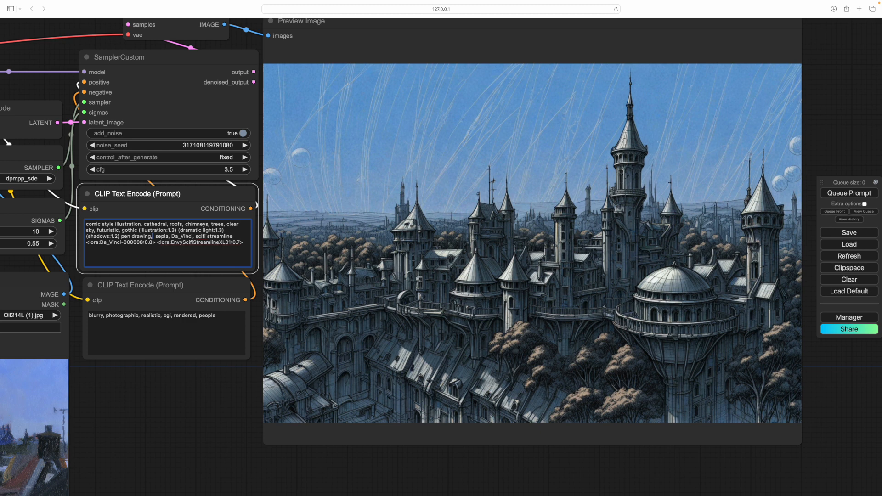
key(BackSpace)
Review the LoRA, scheduler and prompt settings alongside the source oil painting
drag(203, 412, 174, 404)
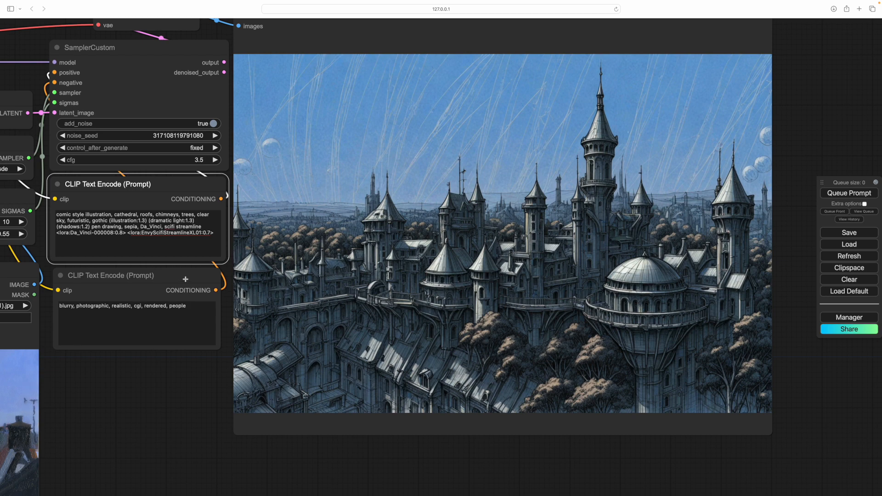
drag(137, 360, 224, 490)
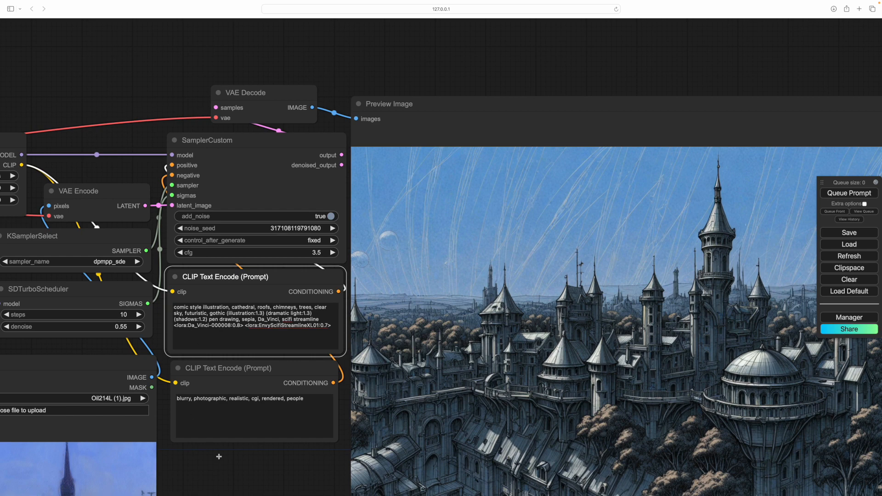
drag(218, 456, 567, 494)
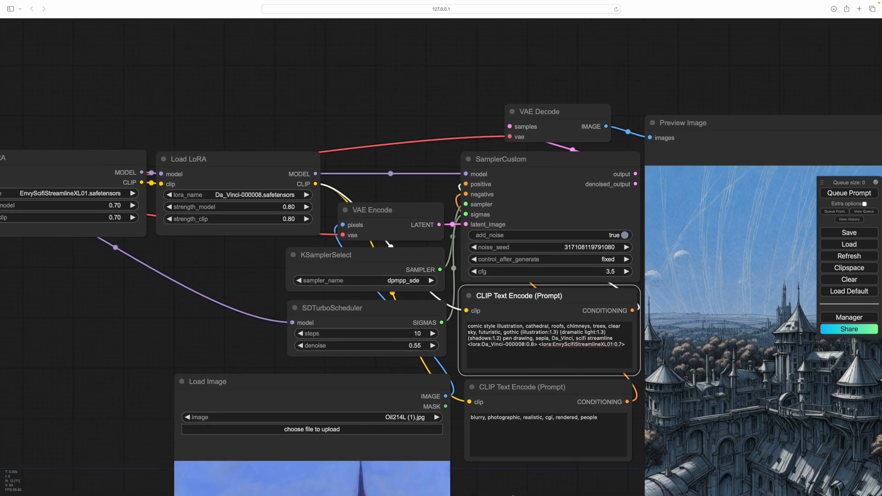
drag(512, 495, 409, 379)
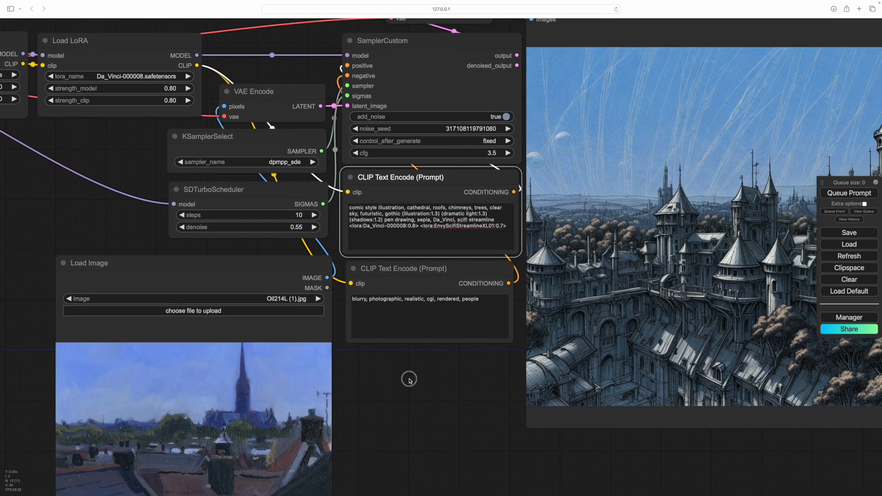
Review the subject terms in the positive prompt and generate the illustration with the cathedral wording
drag(462, 257, 294, 312)
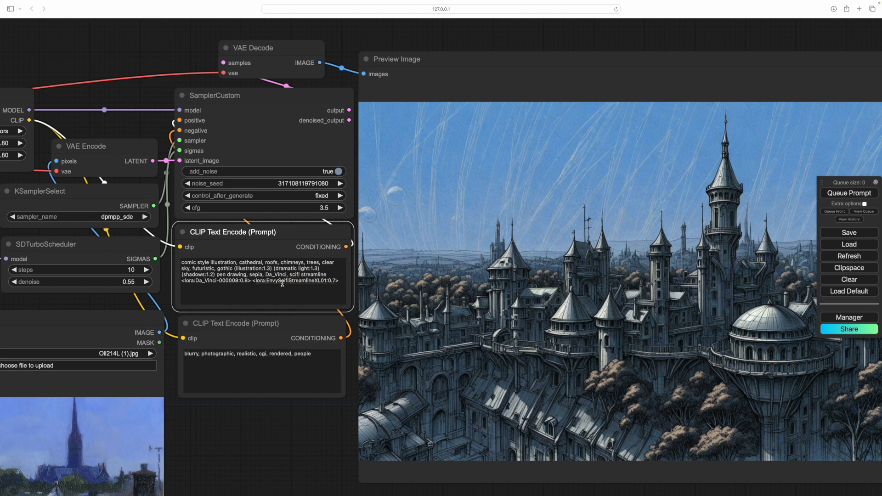
drag(240, 264, 200, 266)
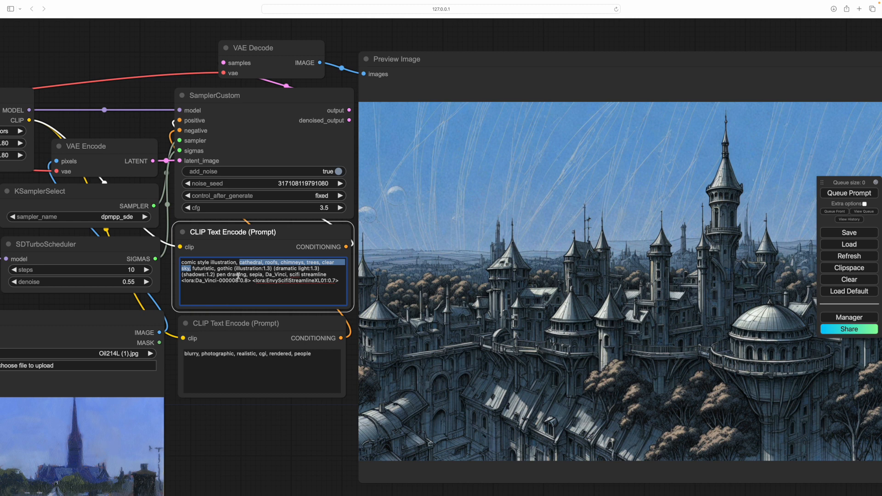
click(340, 281)
drag(306, 418, 204, 418)
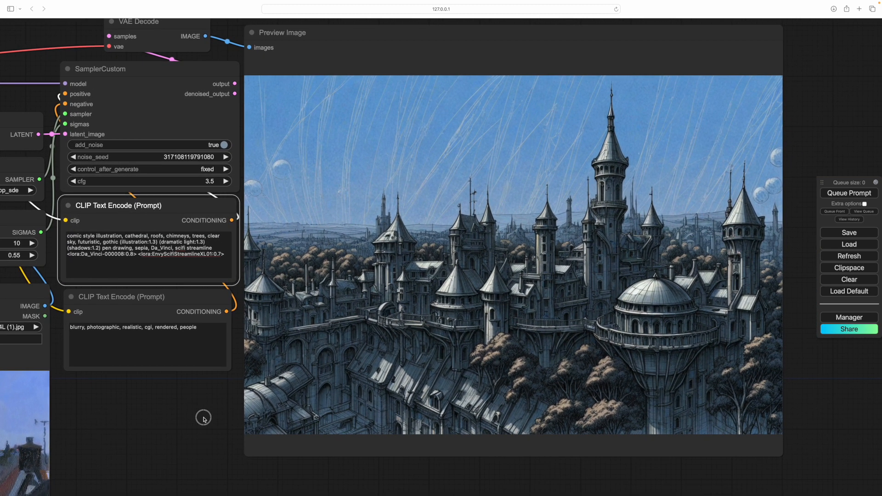
click(848, 193)
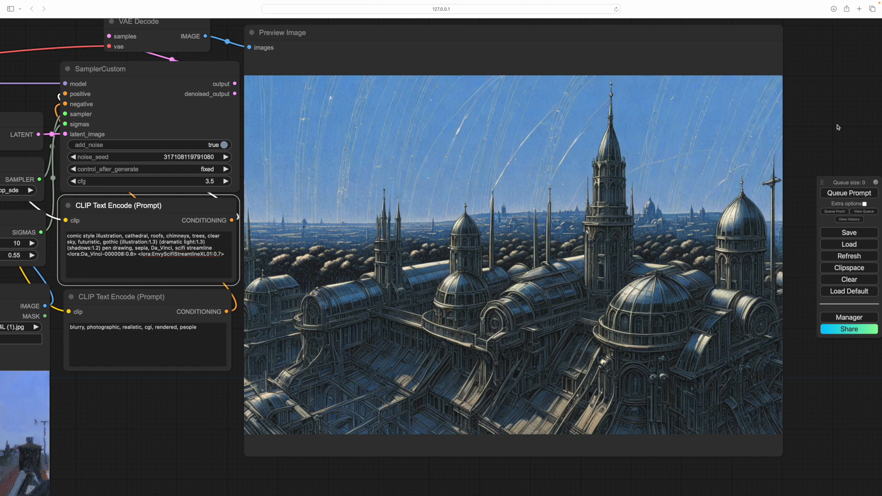
Set the EnvyScifiStreamlineXL01 LoRA's model strength, clip strength and prompt weight to 0.5, and generate the illustration
drag(168, 412, 697, 494)
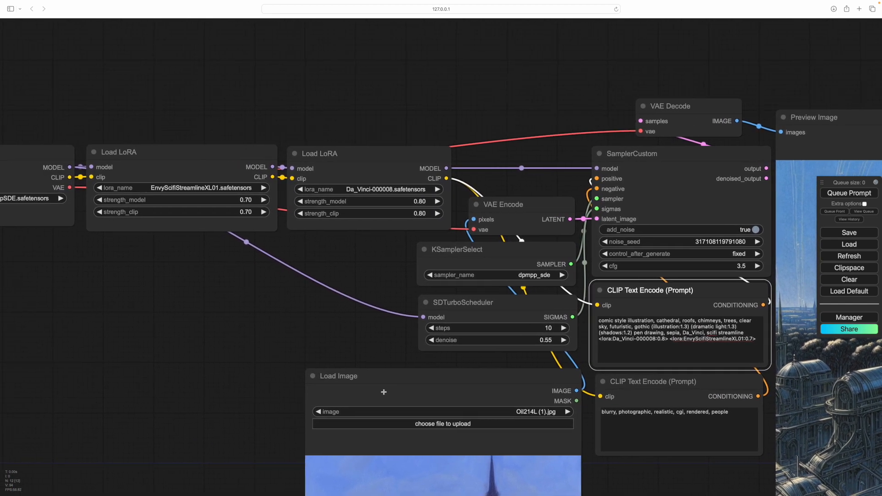
drag(220, 327, 232, 353)
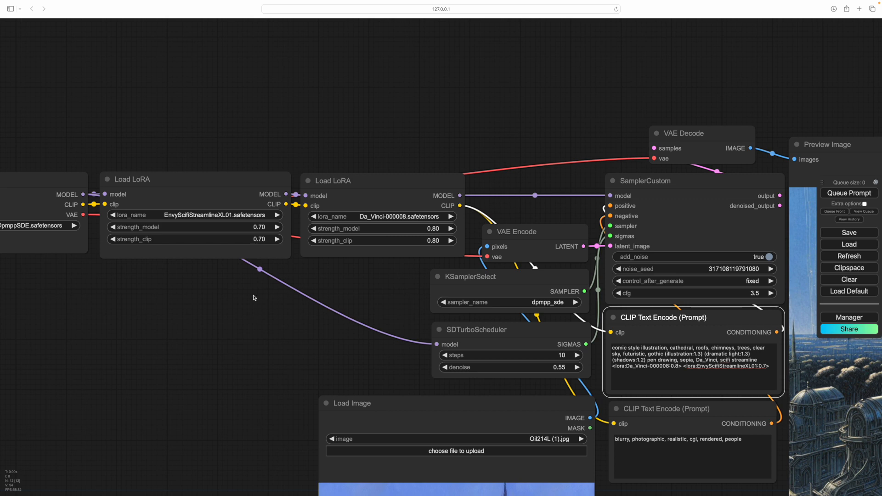
click(263, 227)
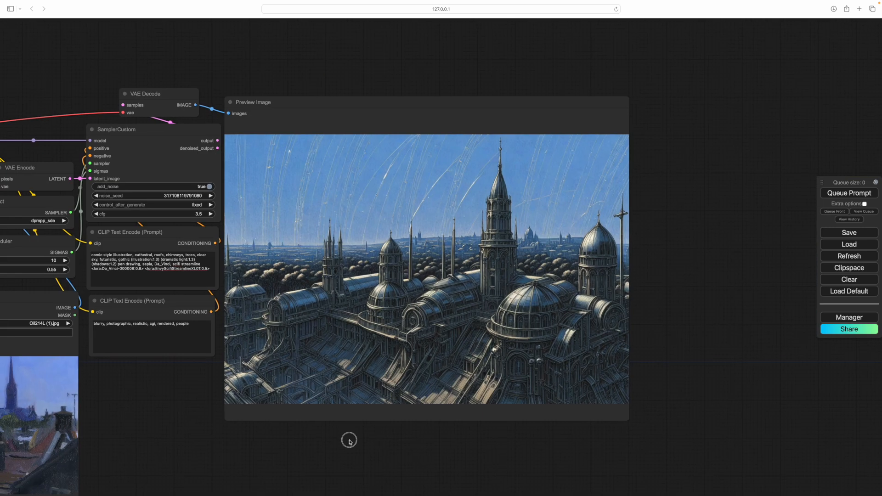
drag(349, 441, 355, 449)
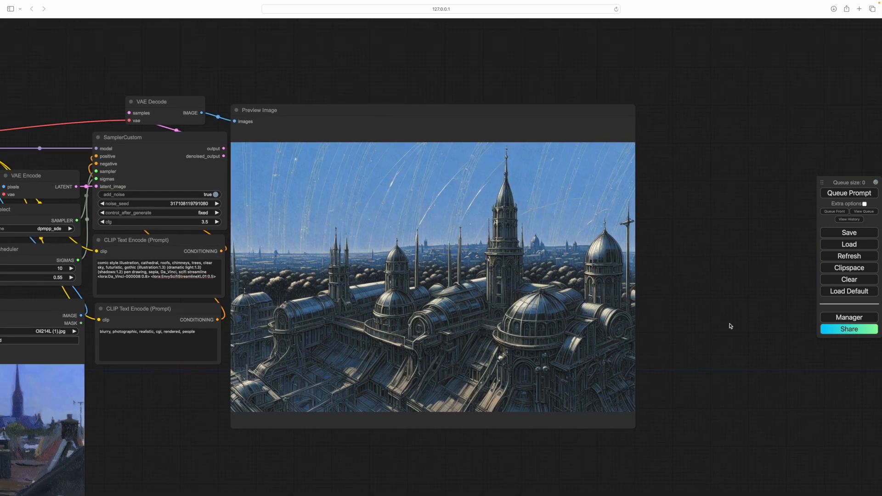
scroll(455, 284, up, 3)
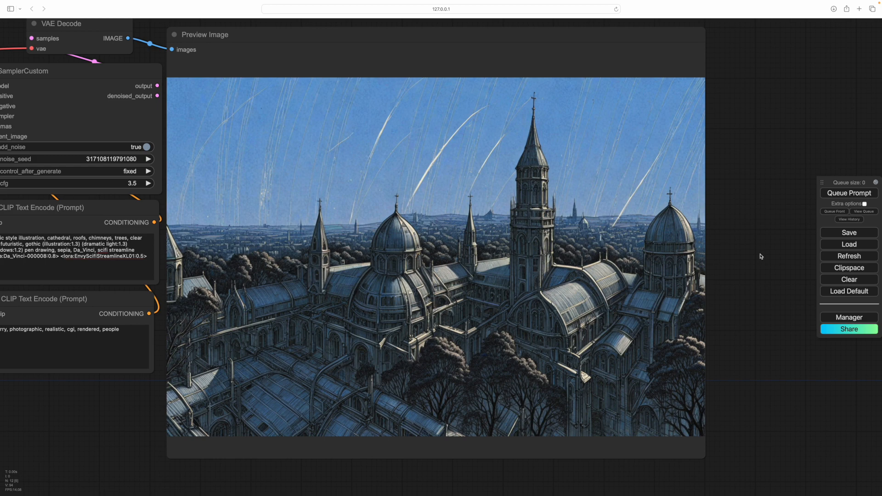
Examine the domes, spire, trees and sky of the illustration generated with the weaker sci-fi LoRA
drag(137, 415, 162, 406)
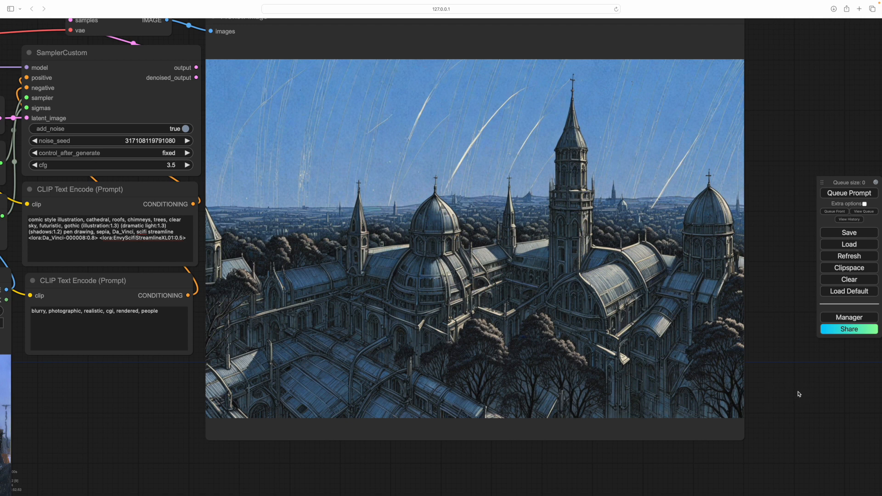
drag(139, 403, 177, 406)
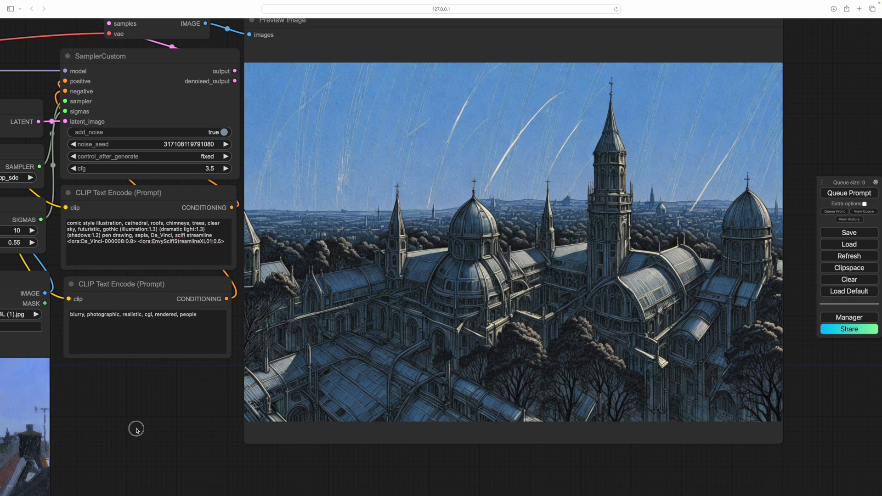
drag(136, 428, 40, 425)
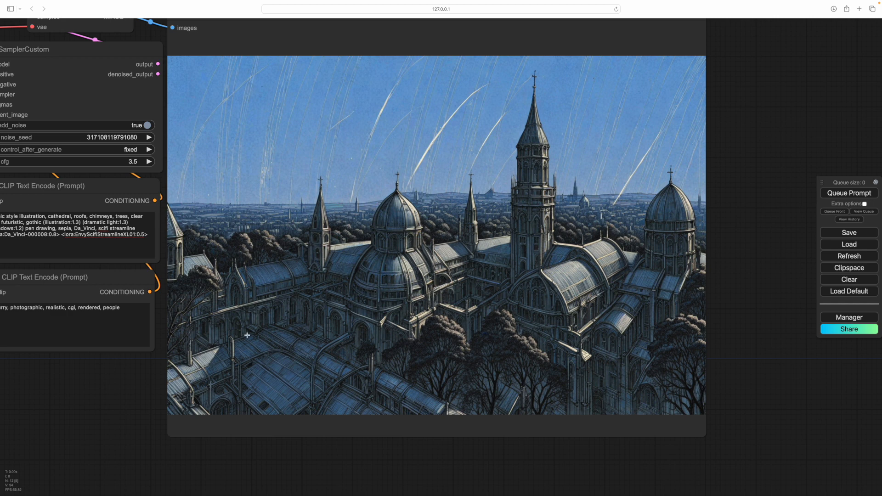
drag(115, 403, 131, 405)
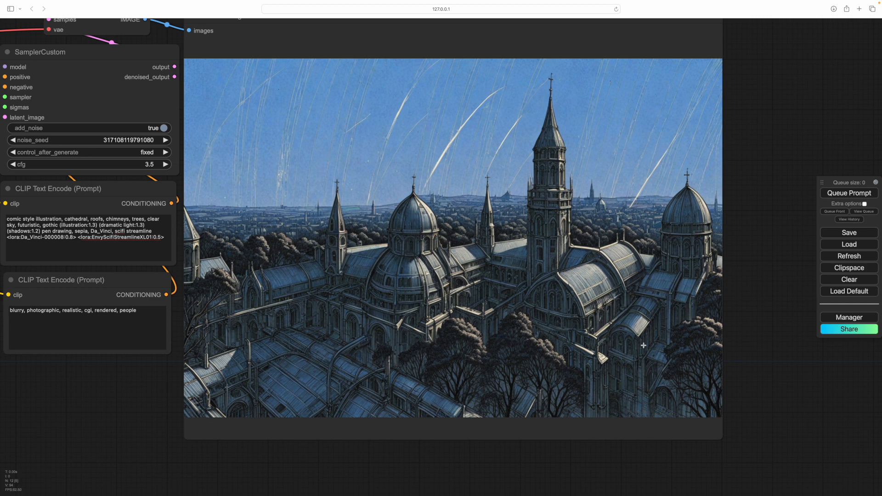
drag(124, 417, 134, 424)
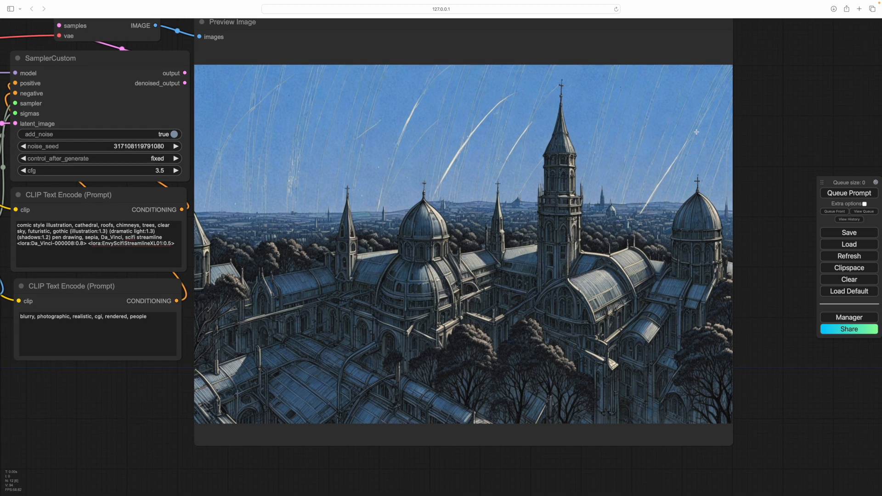
drag(145, 410, 138, 406)
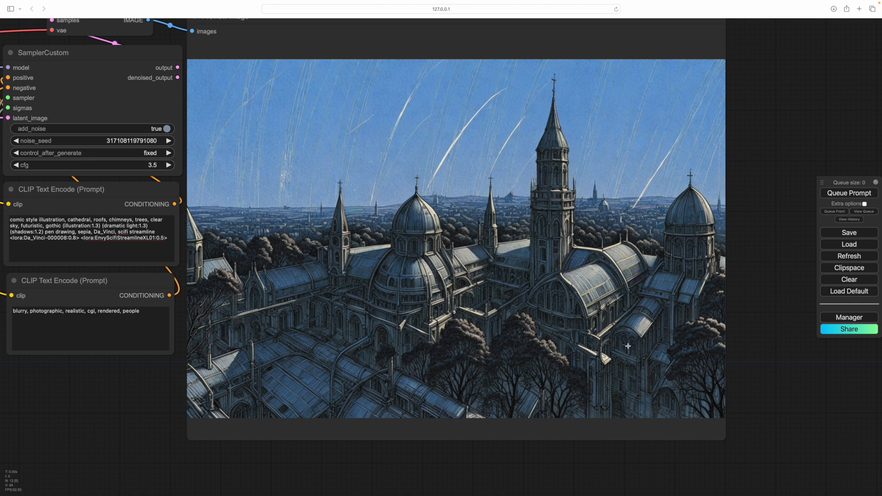
drag(772, 378, 765, 380)
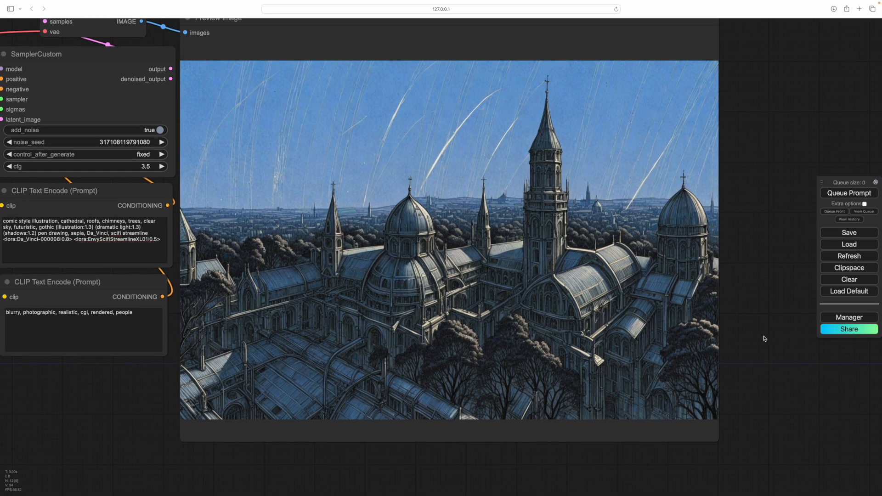
drag(762, 325, 760, 318)
drag(745, 256, 763, 269)
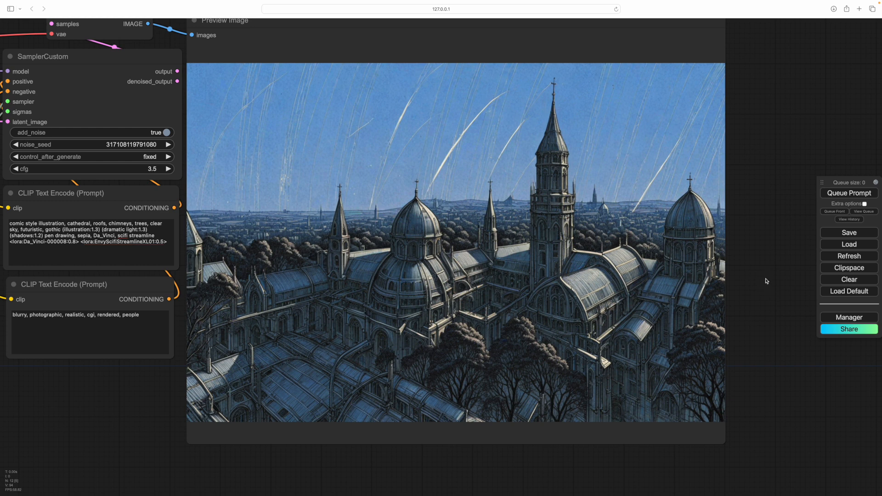
drag(770, 282, 771, 280)
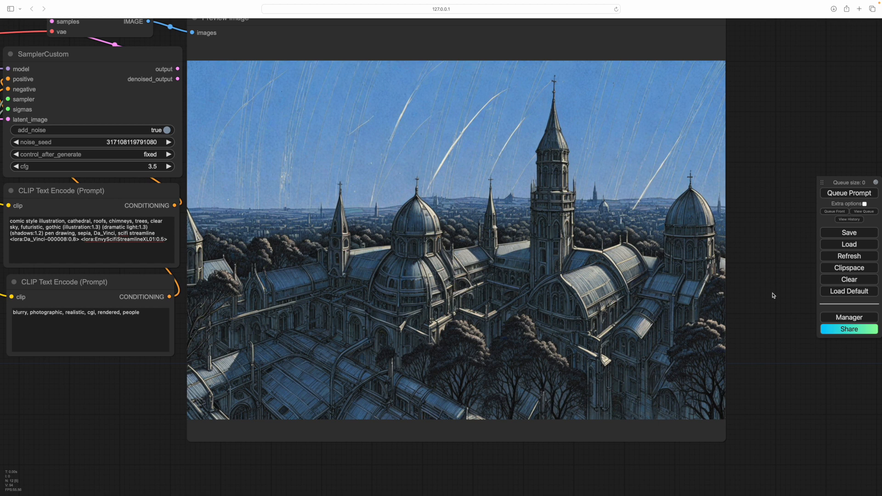
drag(776, 310, 778, 310)
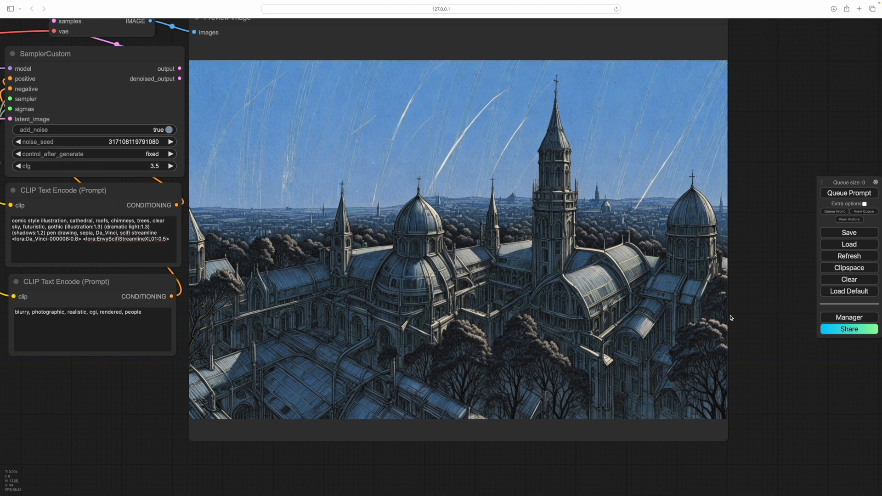
Set the SDTurboScheduler denoise to 0.75
drag(128, 393, 501, 370)
click(323, 219)
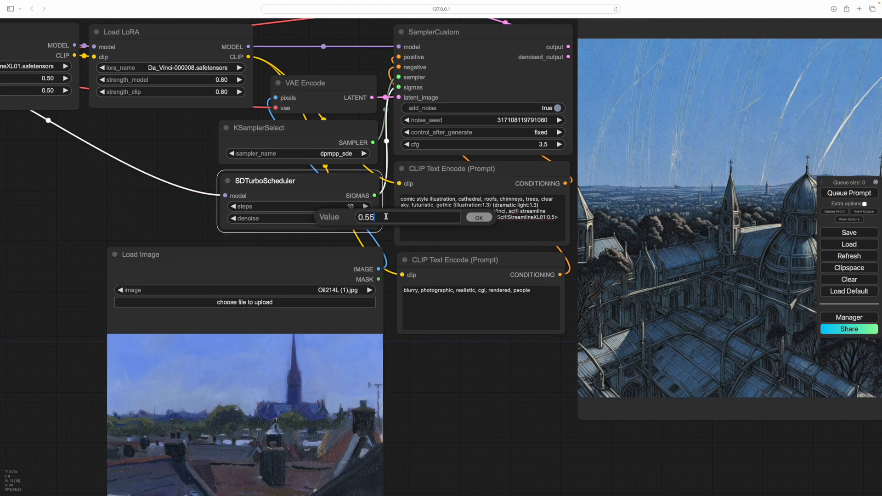
key(BackSpace)
key(BackSpace)
text(75)
key(Return)
Compare the source oil painting with the current illustration and generate a new version using the 0.75 denoise
drag(502, 374, 438, 260)
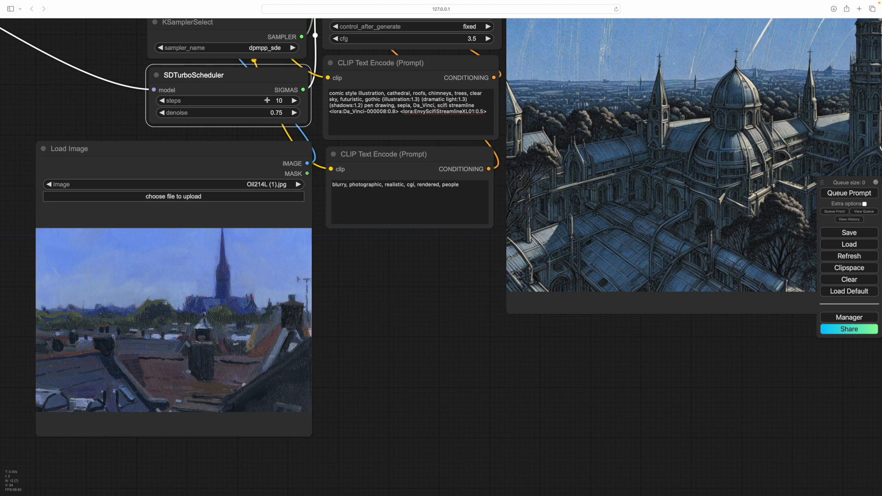
drag(597, 365, 360, 487)
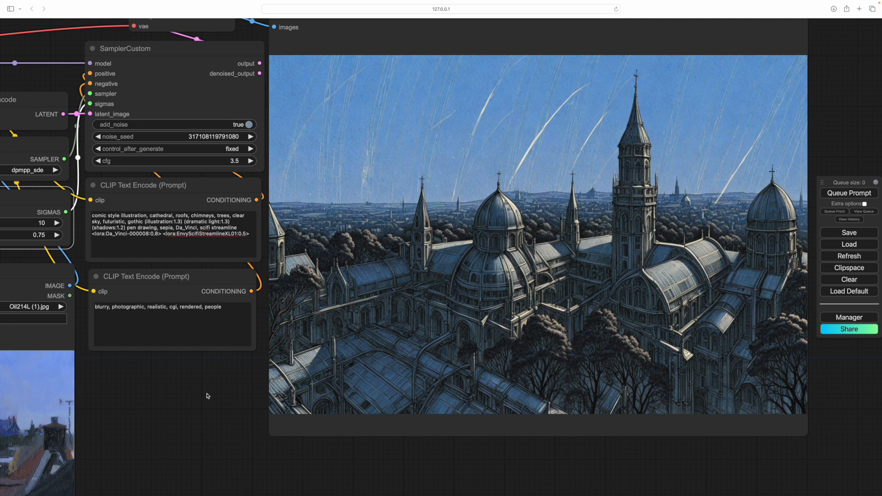
drag(206, 396, 168, 396)
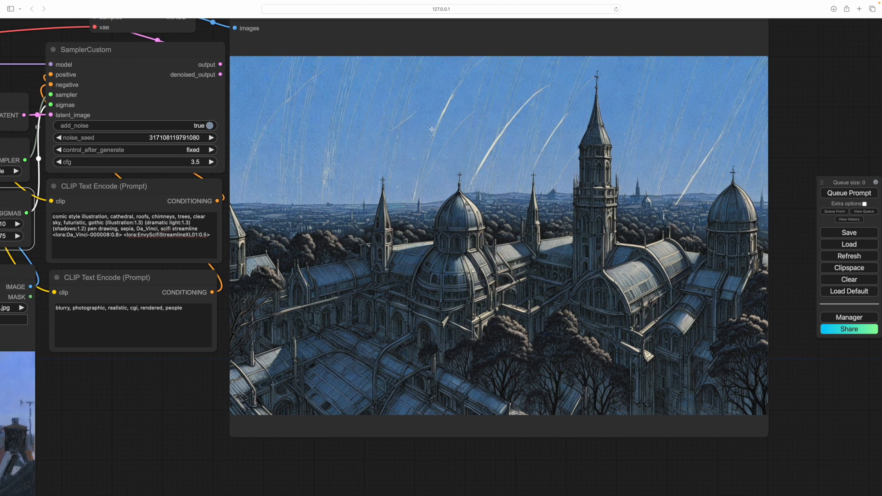
drag(828, 132, 830, 132)
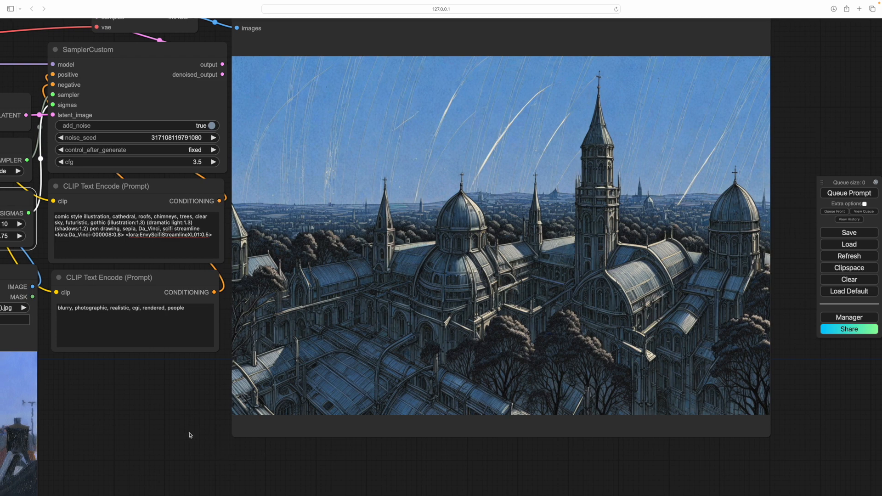
drag(190, 435, 412, 397)
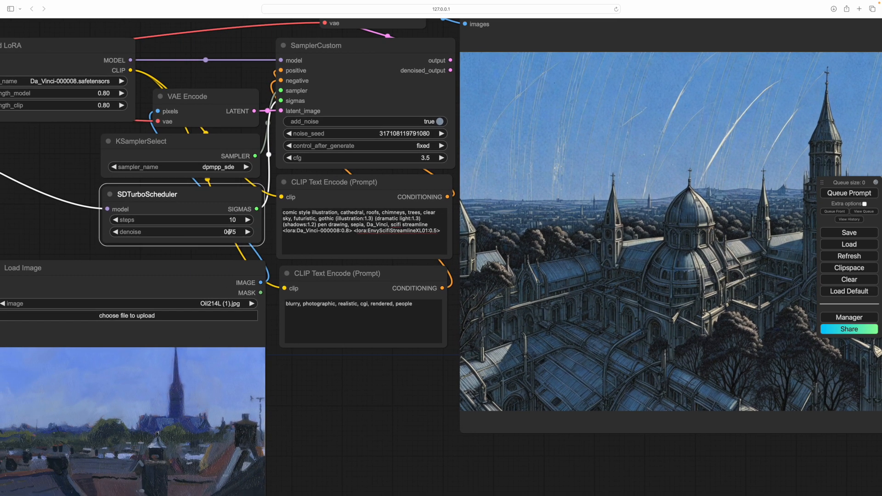
drag(387, 395, 137, 394)
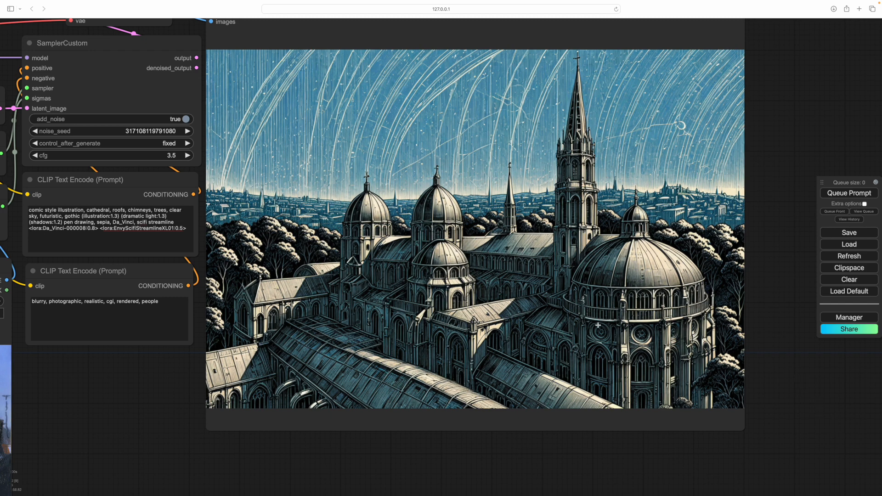
Compare the high-denoise illustration's composition and line work with the source oil painting and the prompt settings
drag(134, 393, 167, 413)
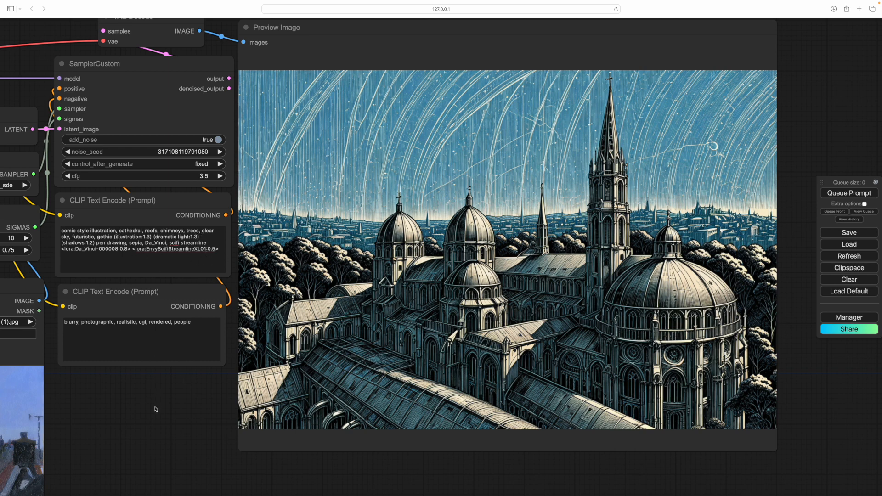
drag(156, 409, 358, 302)
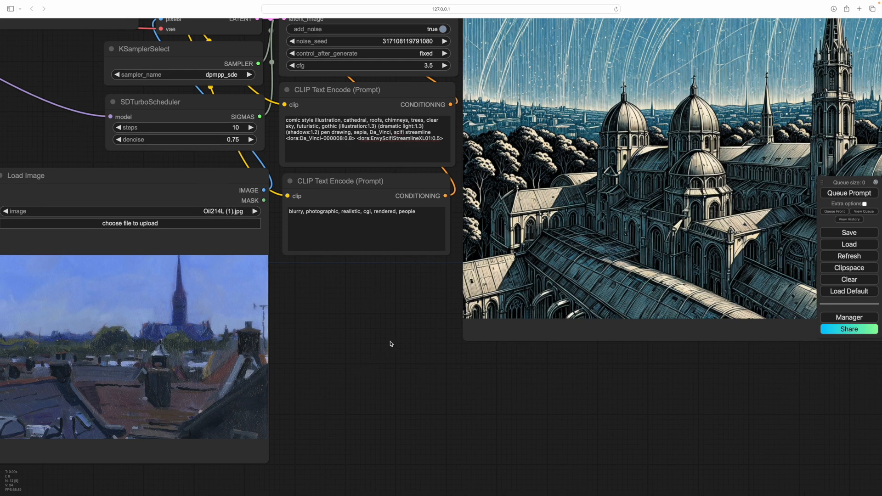
drag(390, 346, 230, 447)
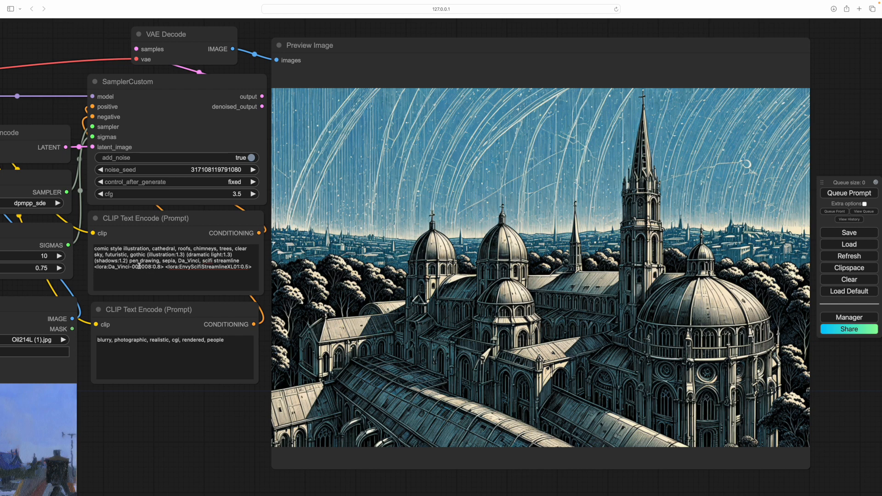
drag(174, 412, 112, 413)
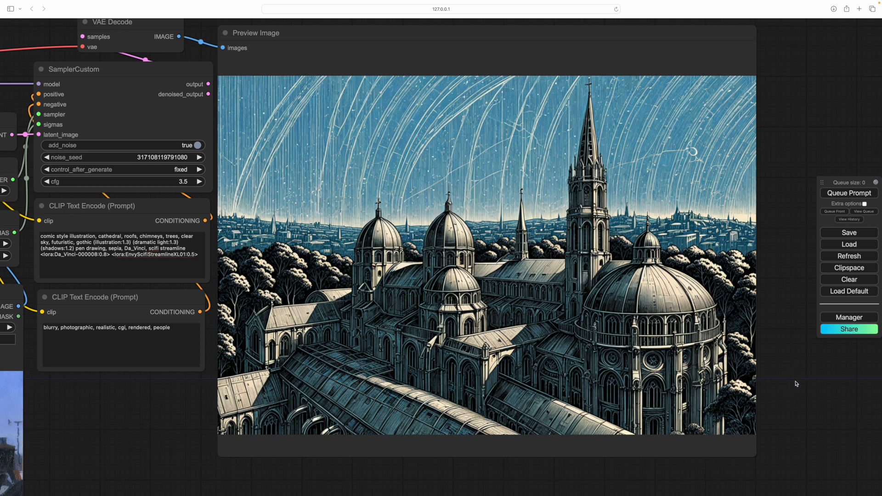
drag(142, 420, 661, 253)
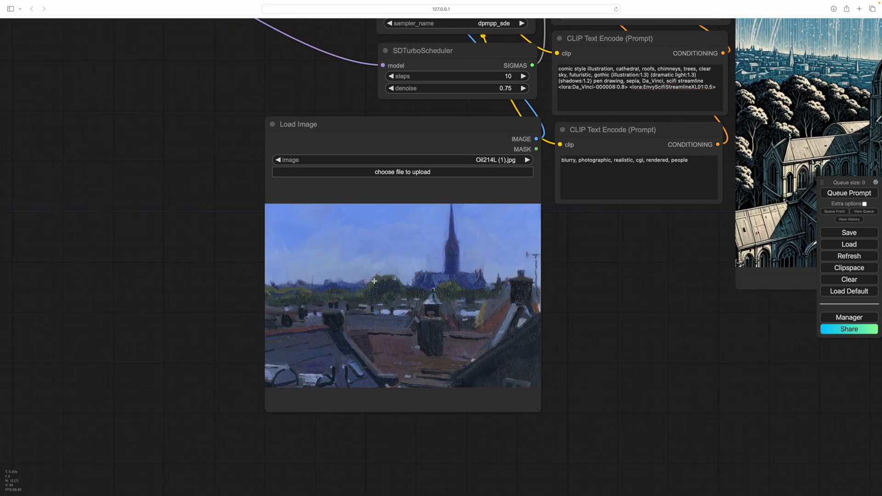
drag(618, 325, 455, 379)
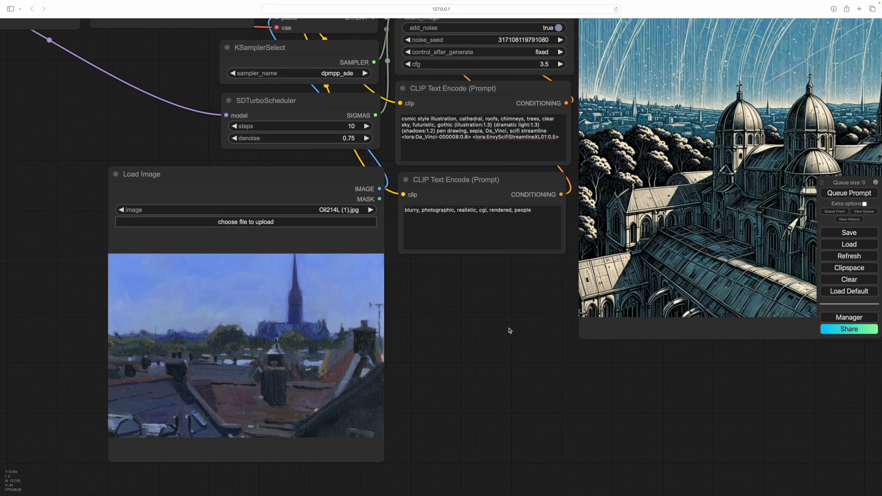
drag(509, 330, 163, 433)
drag(131, 402, 184, 405)
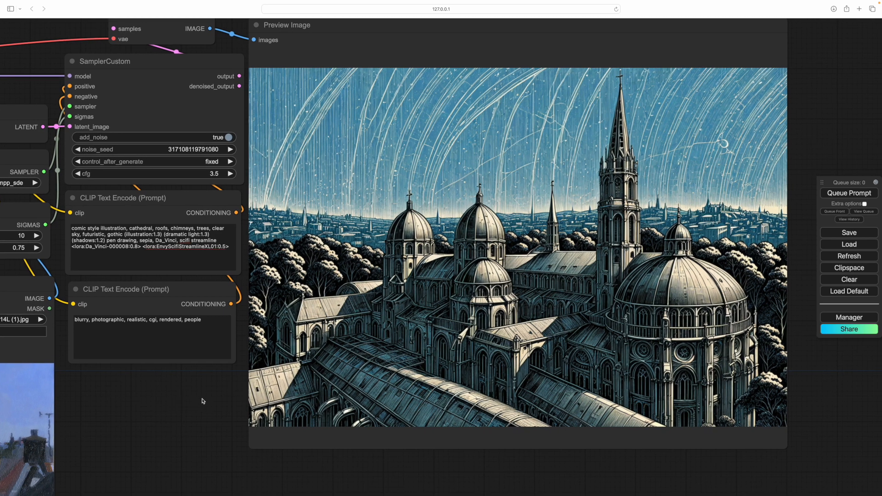
drag(201, 403, 195, 393)
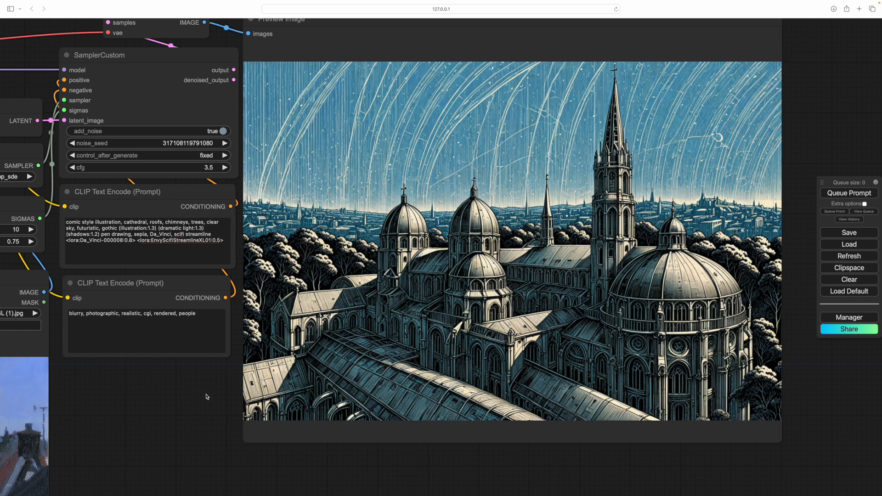
mouse_move(206, 397)
mouse_down()
mouse_move(191, 399)
mouse_move(198, 406)
mouse_up()
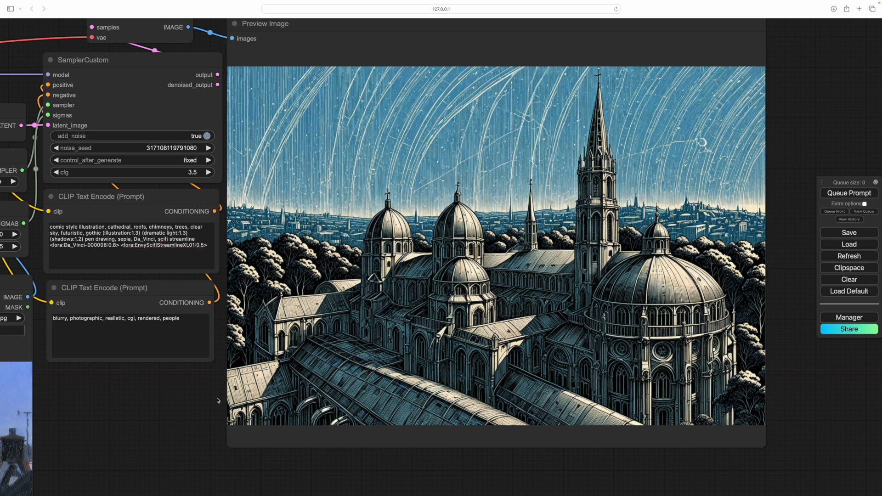
Review the source oil painting once more, followed by the finished gothic cathedral illustration beside its prompts and sampler settings
drag(217, 401, 604, 261)
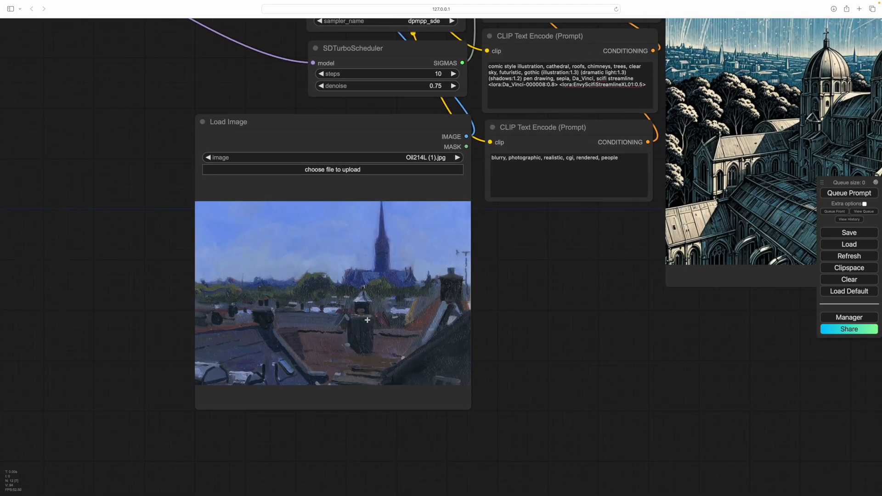
drag(638, 329, 571, 346)
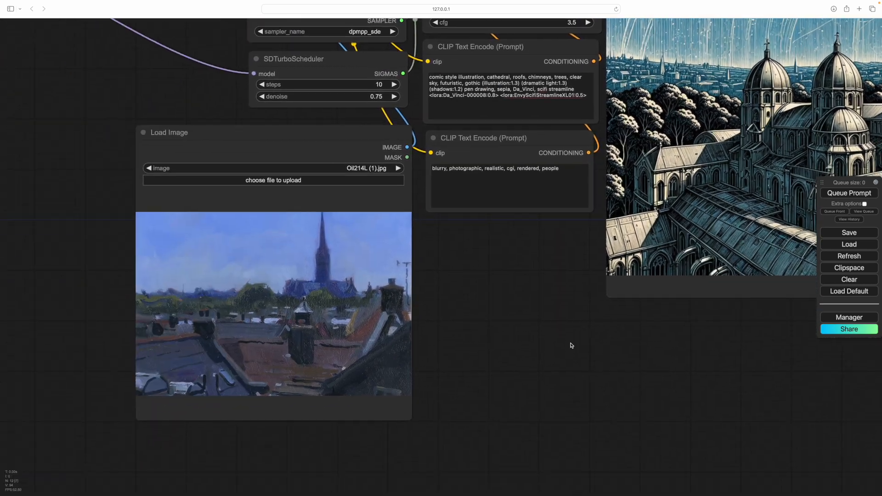
drag(664, 362, 314, 473)
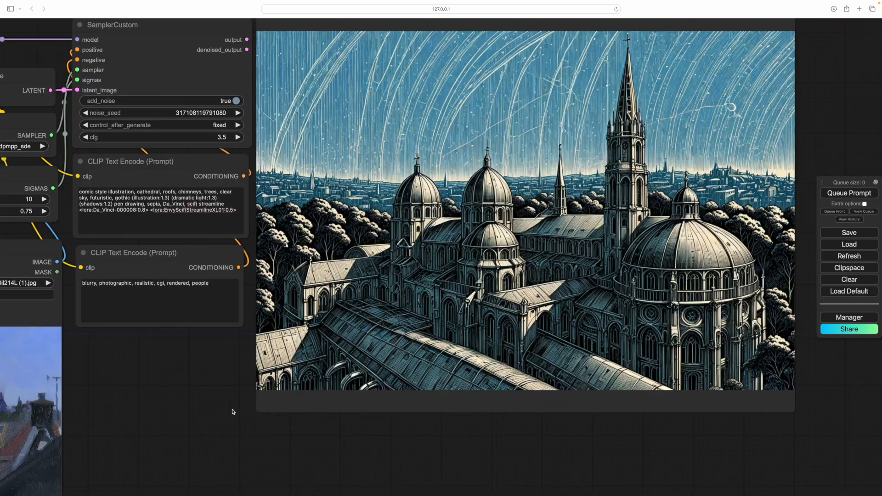
drag(209, 380, 191, 403)
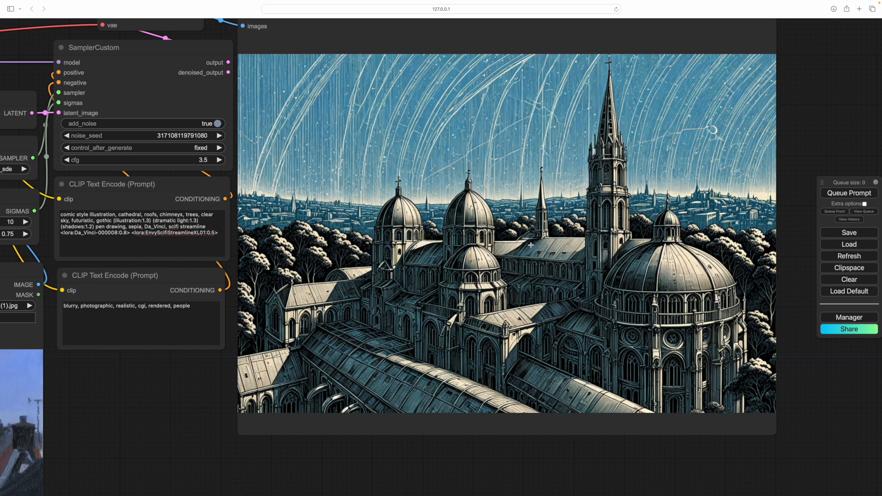
drag(158, 386, 178, 391)
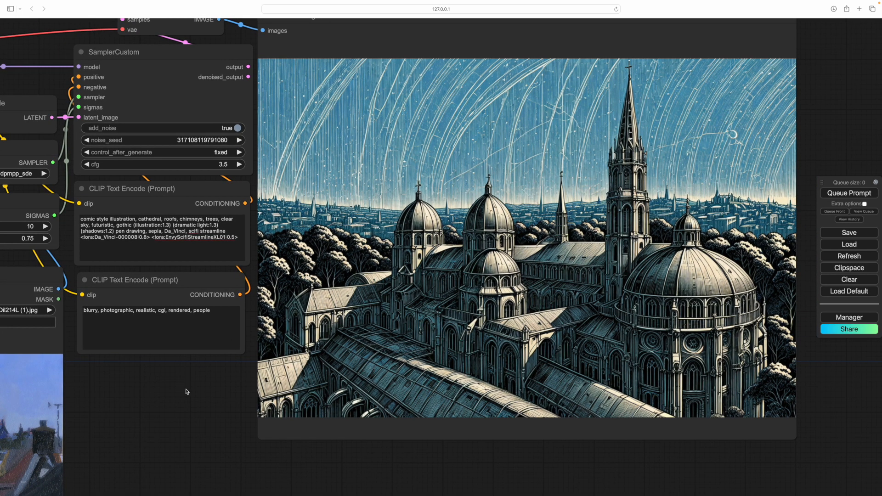
drag(202, 422, 186, 433)
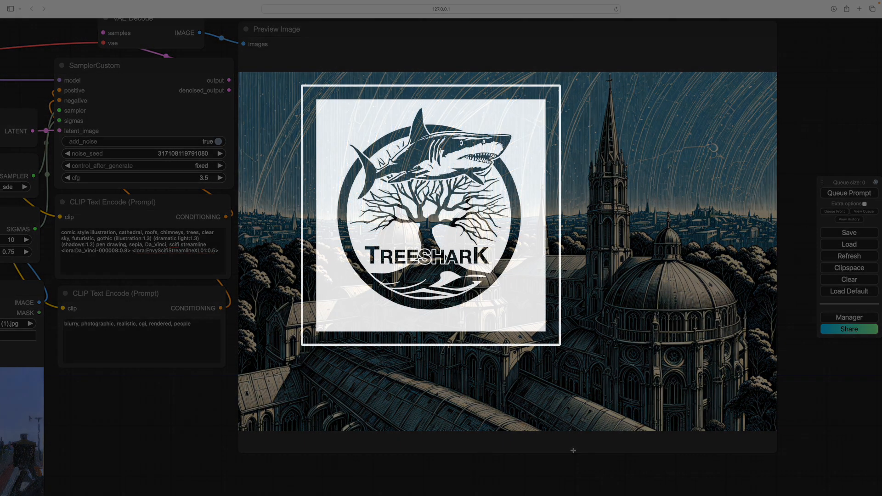